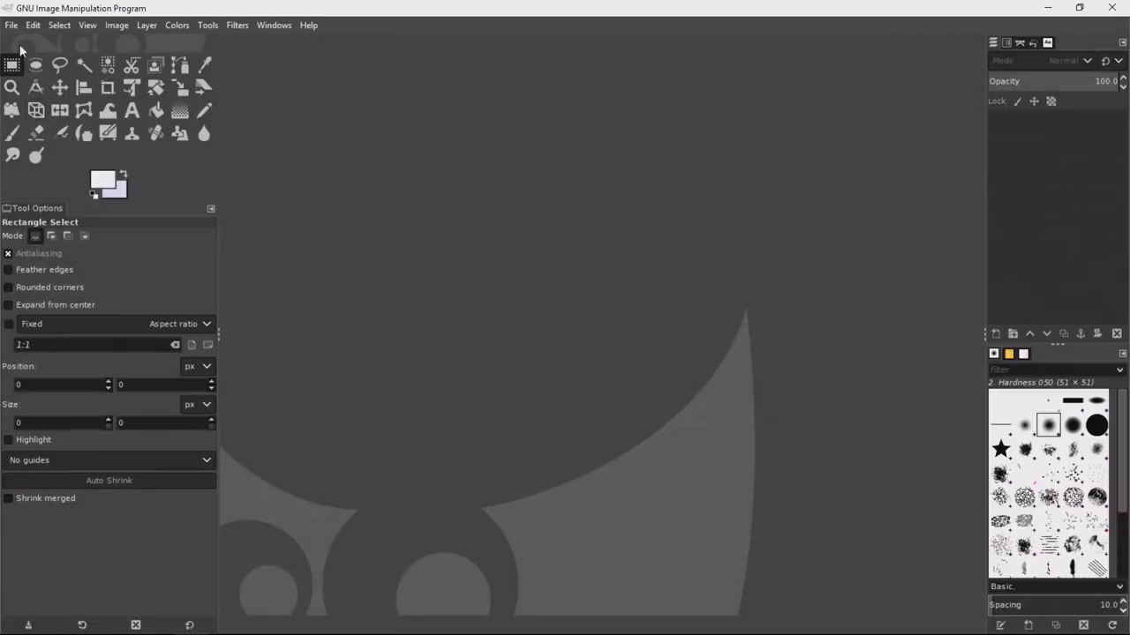
- Create a new blank 1920×1080 px image with the default settings
{"action": "left_click", "coordinate": [11, 24]}
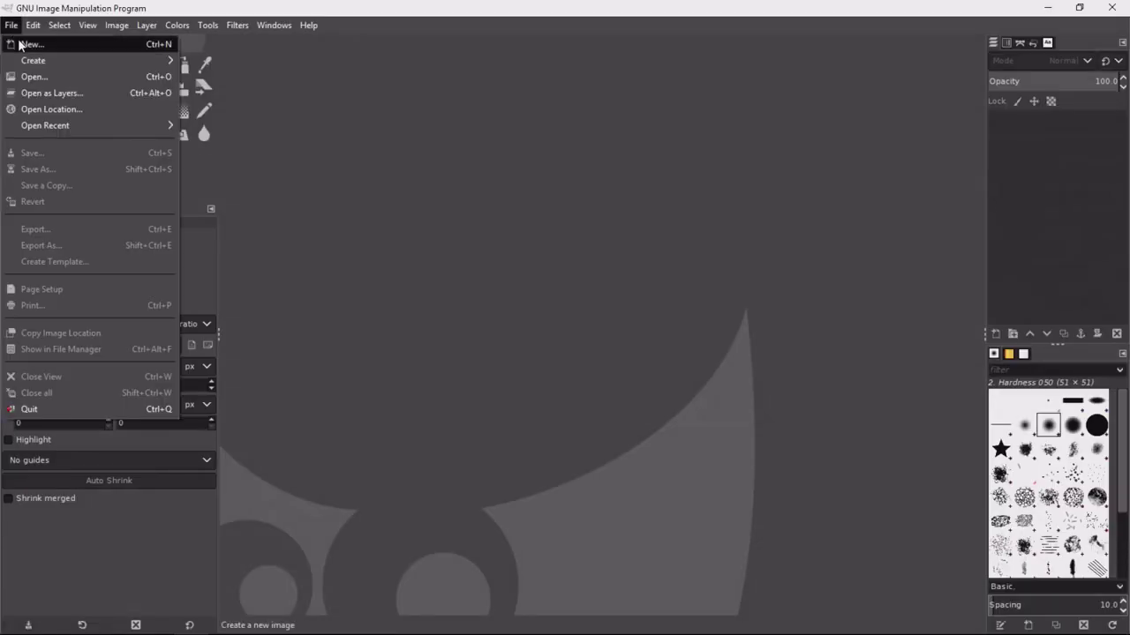
{"action": "left_click", "coordinate": [13, 42]}
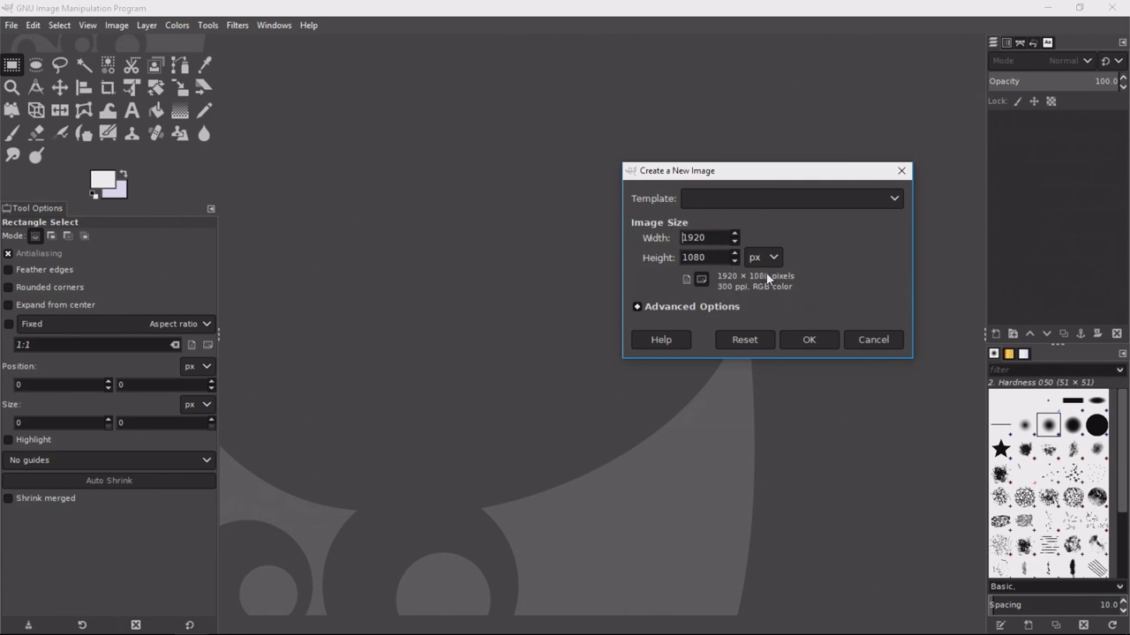
{"action": "left_click", "coordinate": [801, 335]}
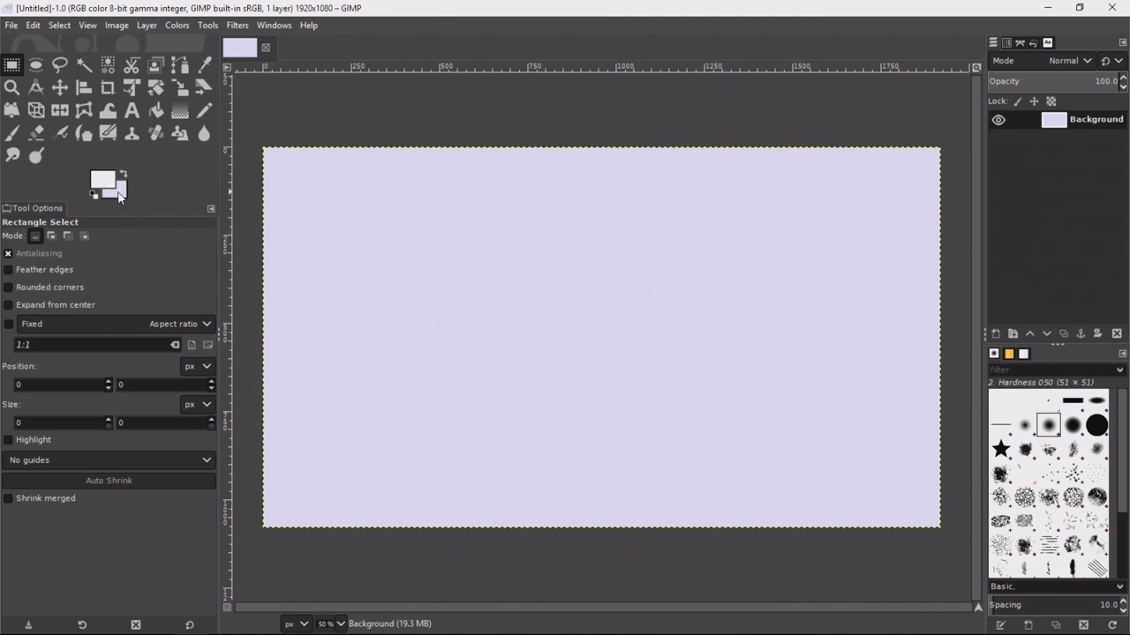
- Experiment with the background colour's hue, shade and RGB values in the chooser
{"action": "left_click", "coordinate": [117, 190]}
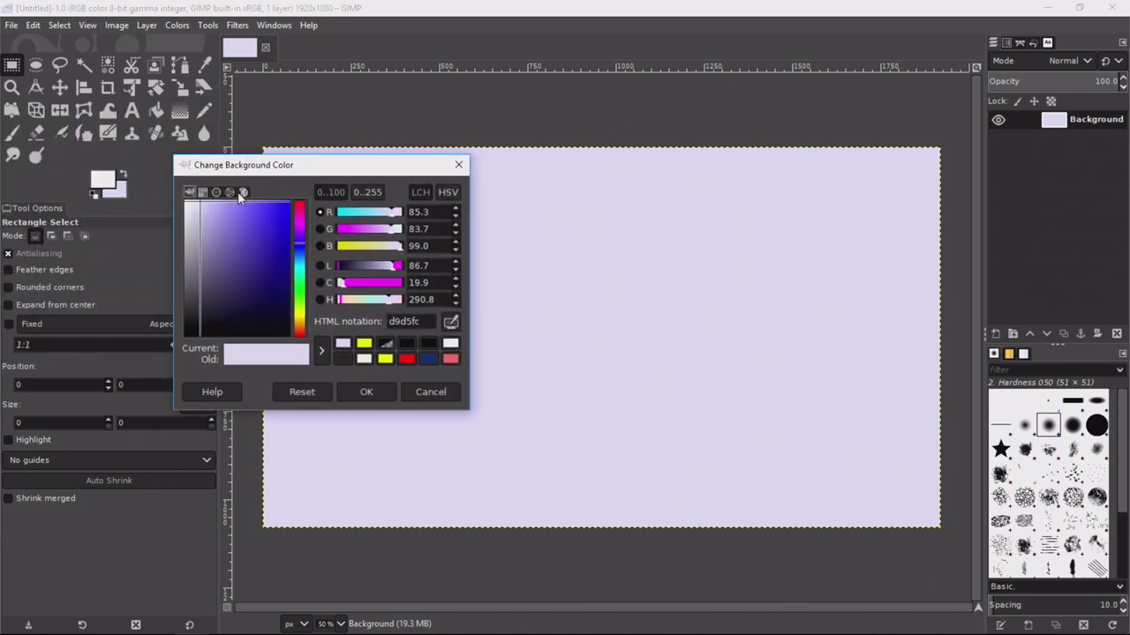
{"action": "mouse_move", "coordinate": [261, 243]}
{"action": "left_mouse_down"}
{"action": "mouse_move", "coordinate": [254, 236]}
{"action": "mouse_move", "coordinate": [282, 255]}
{"action": "mouse_move", "coordinate": [237, 266]}
{"action": "mouse_move", "coordinate": [296, 272]}
{"action": "mouse_move", "coordinate": [234, 200]}
{"action": "mouse_move", "coordinate": [233, 246]}
{"action": "mouse_move", "coordinate": [227, 166]}
{"action": "mouse_move", "coordinate": [252, 232]}
{"action": "left_mouse_up"}
{"action": "left_click", "coordinate": [299, 329]}
{"action": "left_click", "coordinate": [225, 265]}
{"action": "left_click_drag", "start_coordinate": [300, 262], "coordinate": [299, 306]}
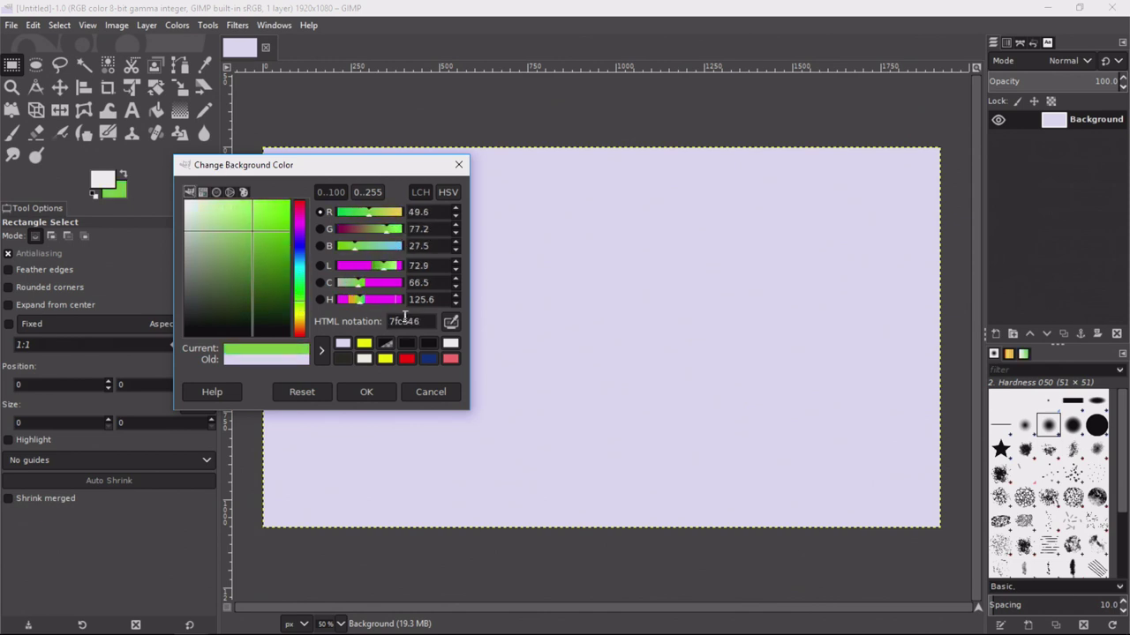
{"action": "double_click", "coordinate": [443, 211]}
{"action": "double_click", "coordinate": [419, 229]}
{"action": "double_click", "coordinate": [418, 245]}
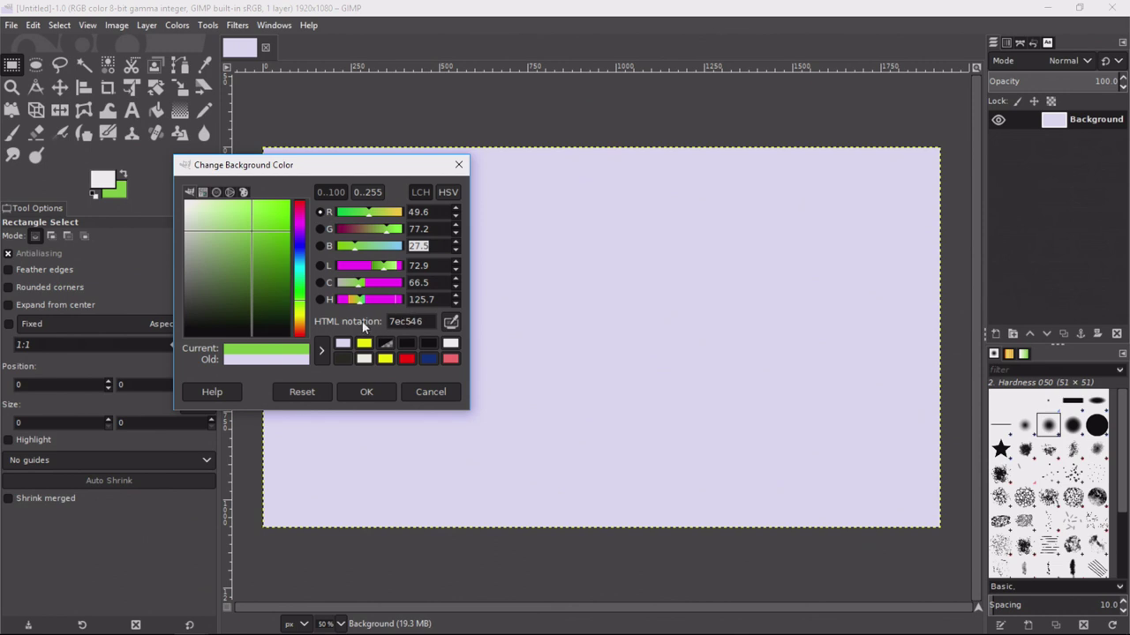
- Enter hex codes ffffff and then ff0000, making the background colour red
{"action": "double_click", "coordinate": [418, 321]}
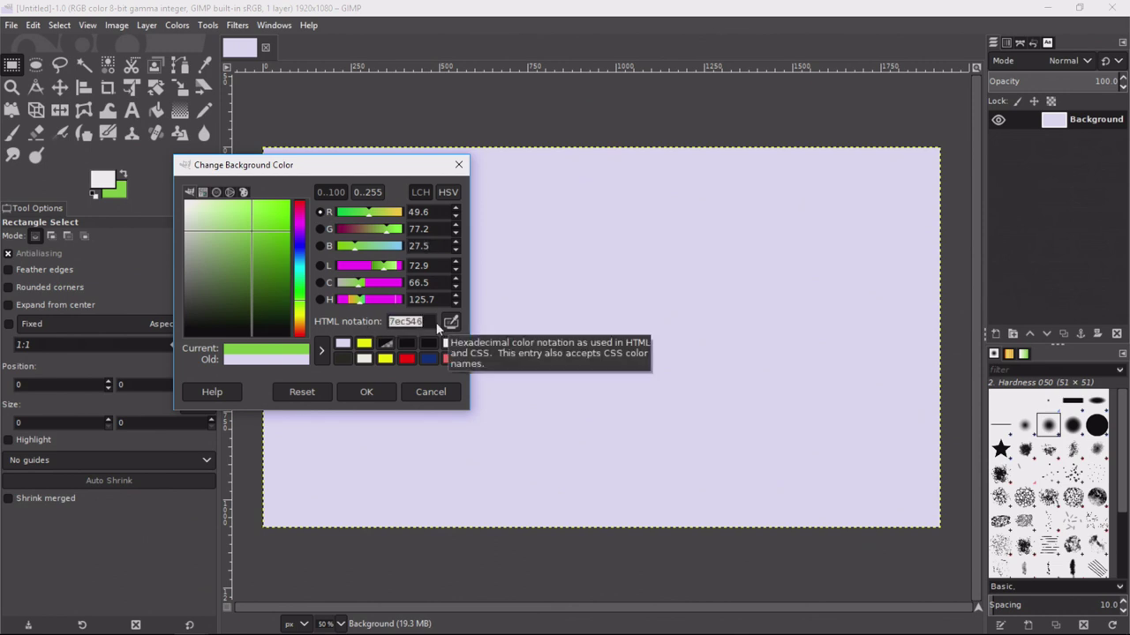
{"action": "type", "text": "ffffff"}
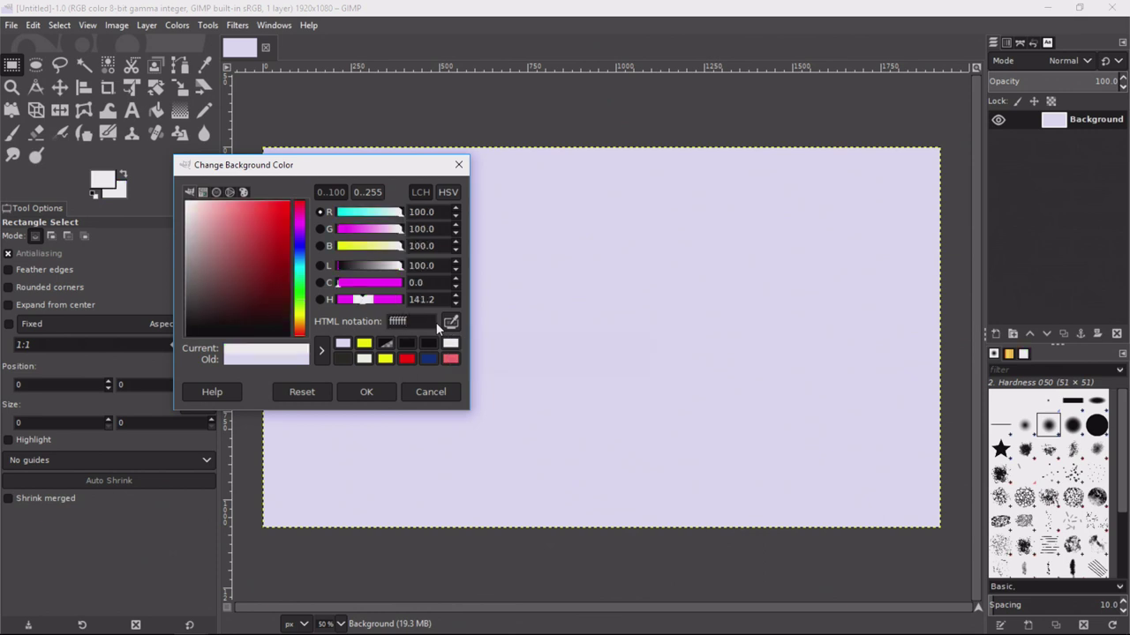
{"action": "double_click", "coordinate": [430, 321]}
{"action": "type", "text": "ff0000"}
{"action": "key", "text": "Return"}
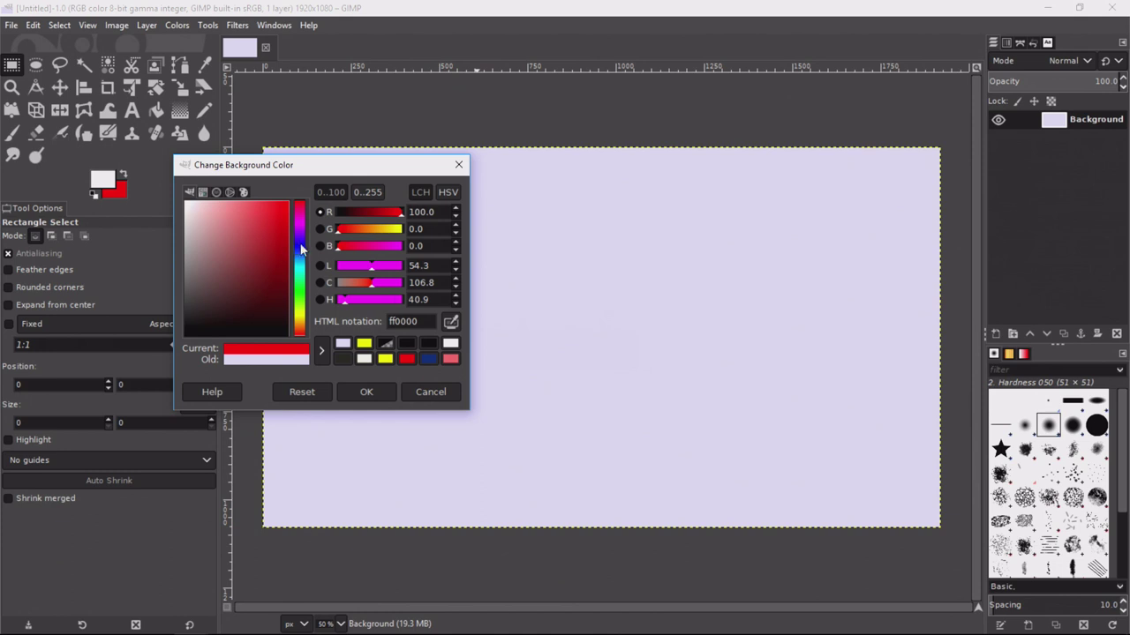
- Shift the hue to dark green 185910 and keep it as the background colour
{"action": "left_click_drag", "start_coordinate": [298, 247], "coordinate": [300, 291]}
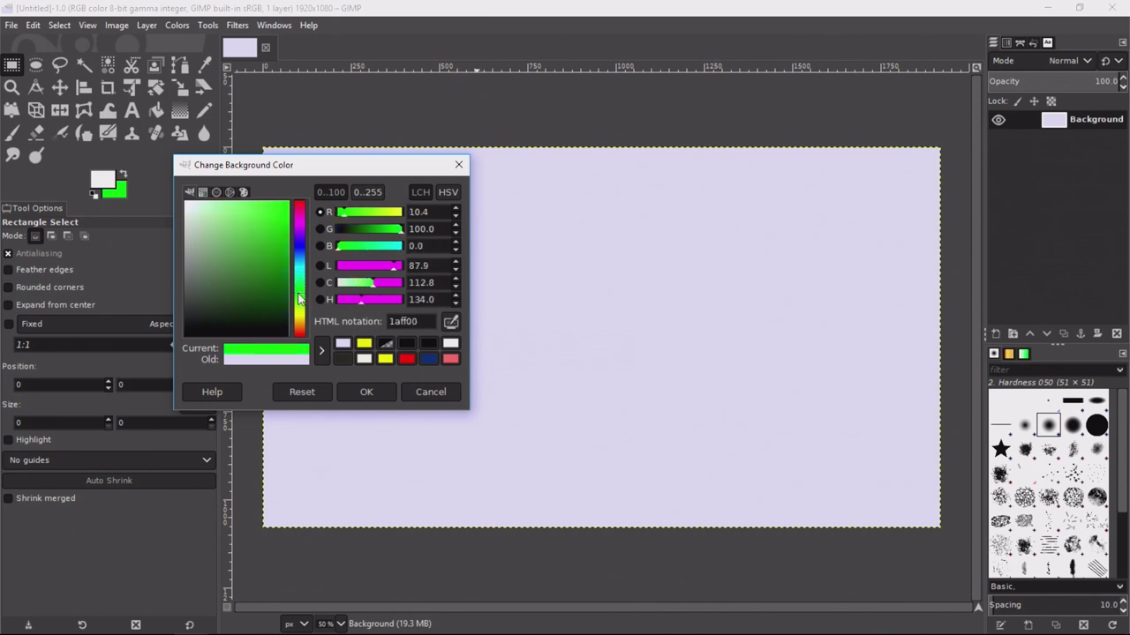
{"action": "left_click_drag", "start_coordinate": [254, 244], "coordinate": [270, 289]}
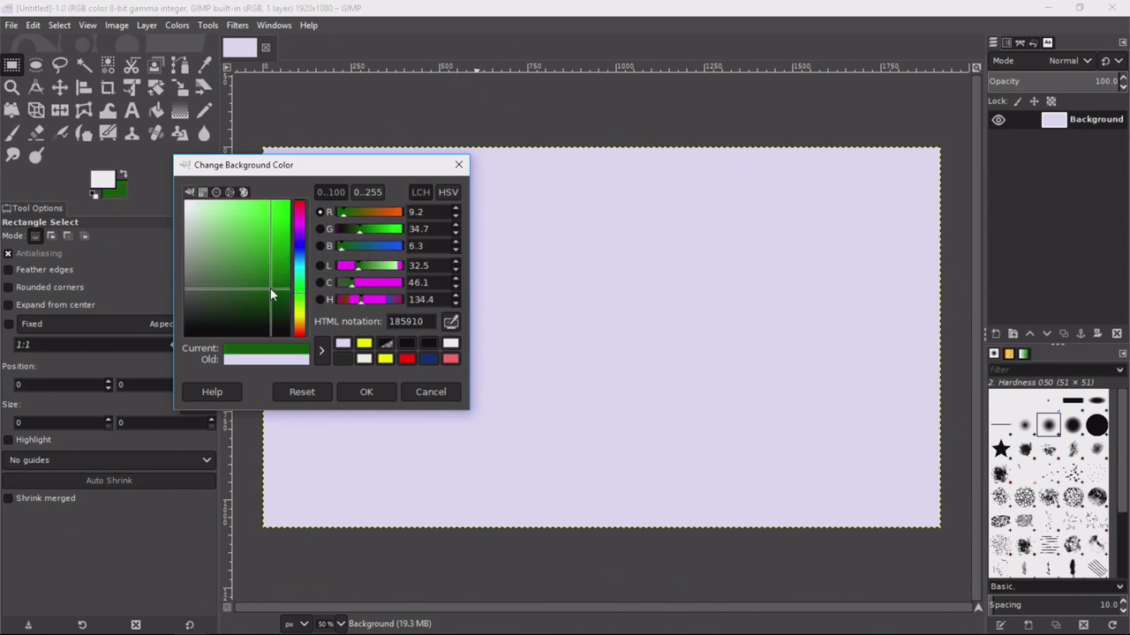
{"action": "left_click", "coordinate": [366, 392]}
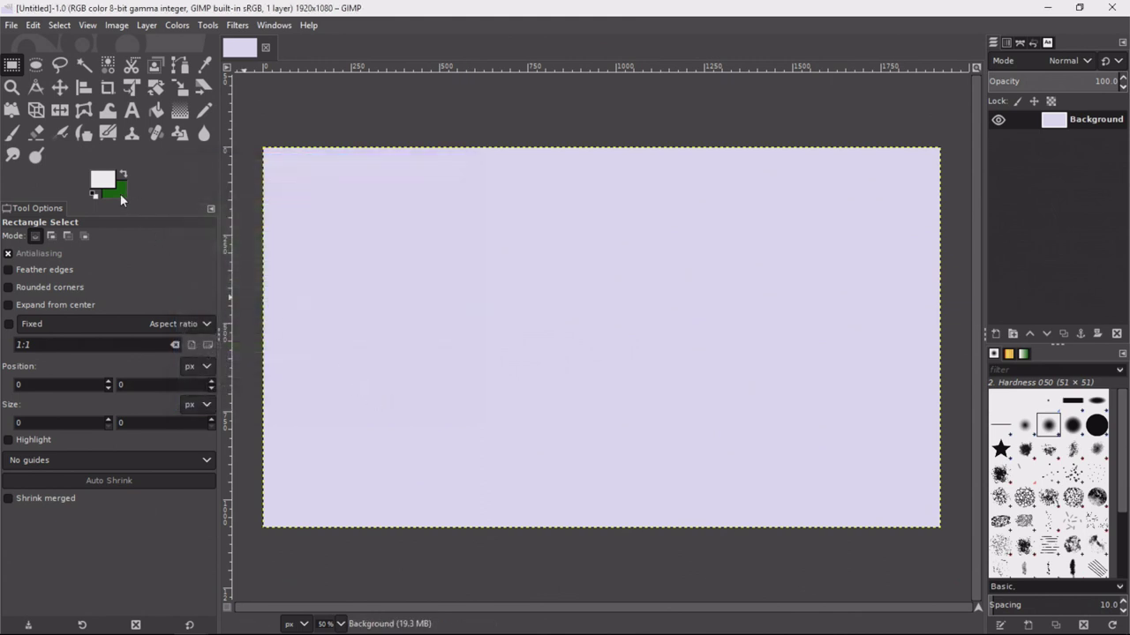
- Fill the canvas with the dark green background colour
{"action": "right_click", "coordinate": [545, 317]}
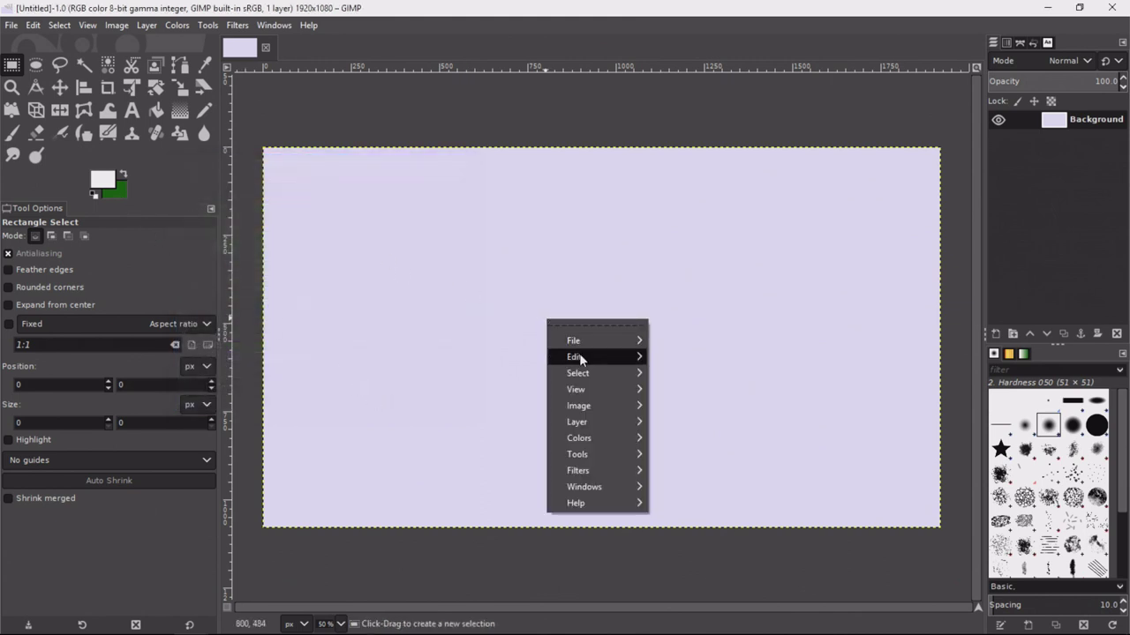
{"action": "mouse_move", "coordinate": [579, 355]}
{"action": "left_click", "coordinate": [724, 448]}
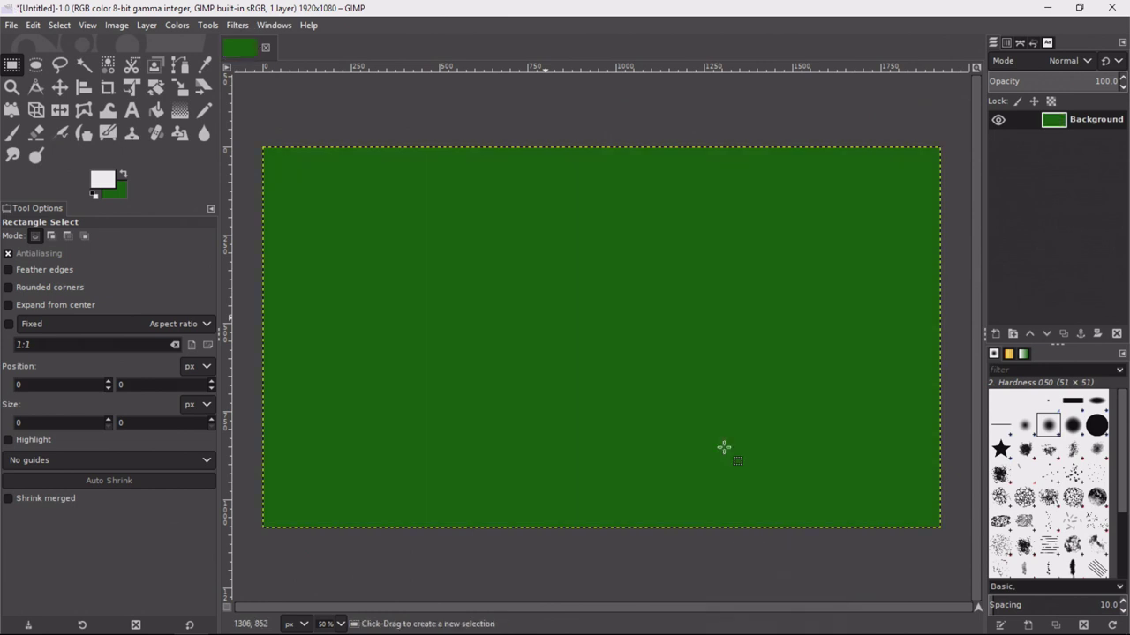
{"action": "right_click", "coordinate": [402, 258]}
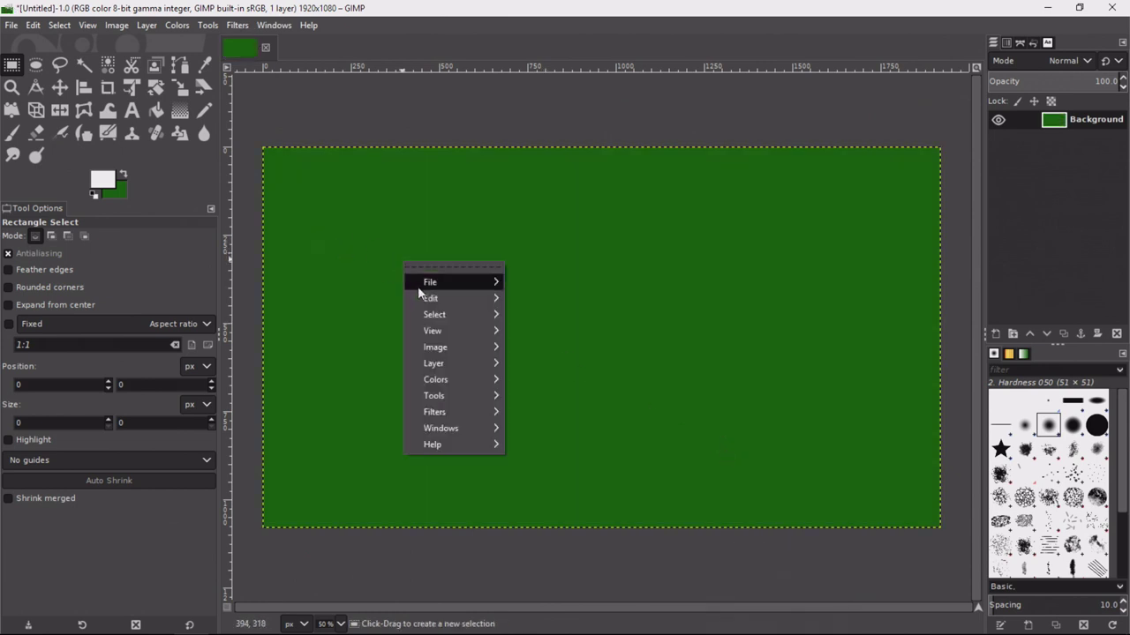
{"action": "left_click", "coordinate": [298, 124]}
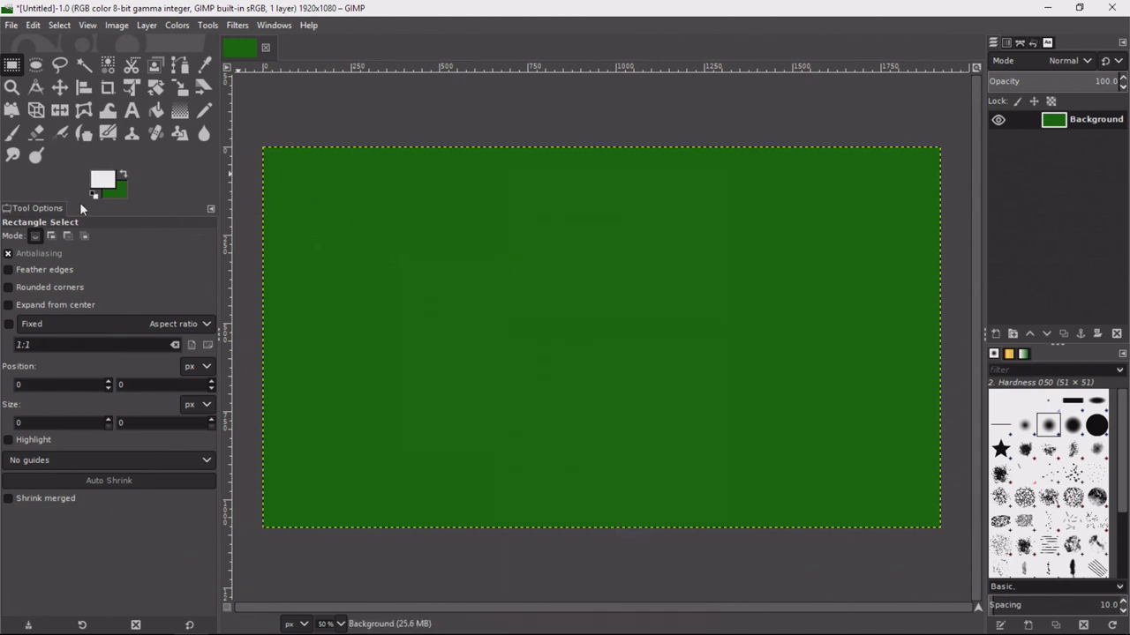
- Set the foreground colour to pure white
{"action": "left_click", "coordinate": [115, 181]}
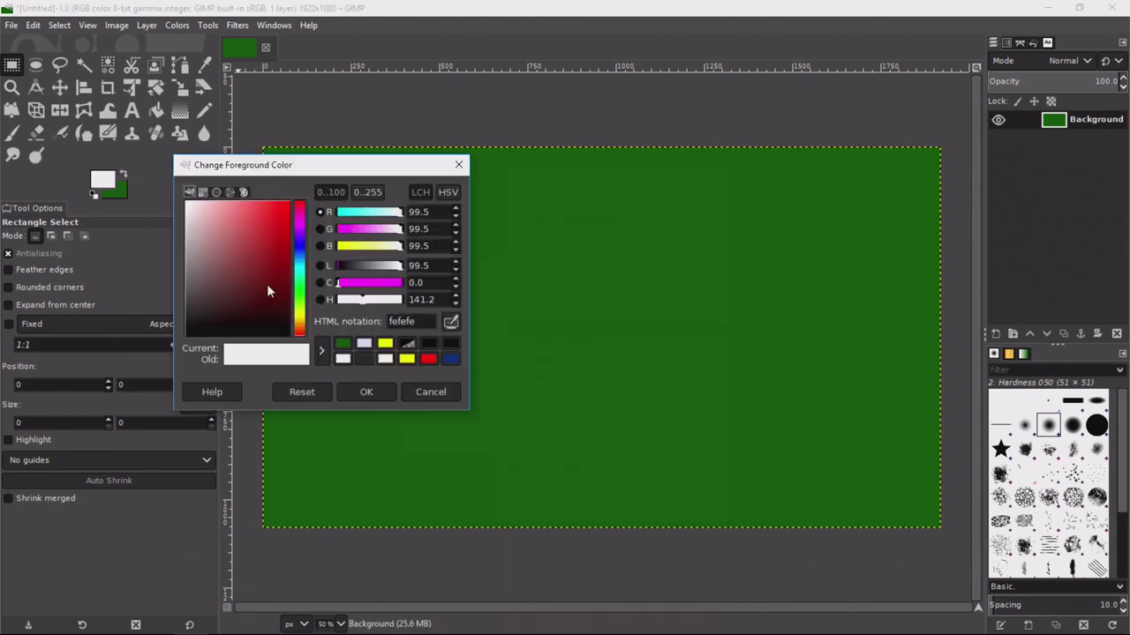
{"action": "left_click_drag", "start_coordinate": [415, 321], "coordinate": [363, 320]}
{"action": "left_click_drag", "start_coordinate": [216, 253], "coordinate": [152, 150]}
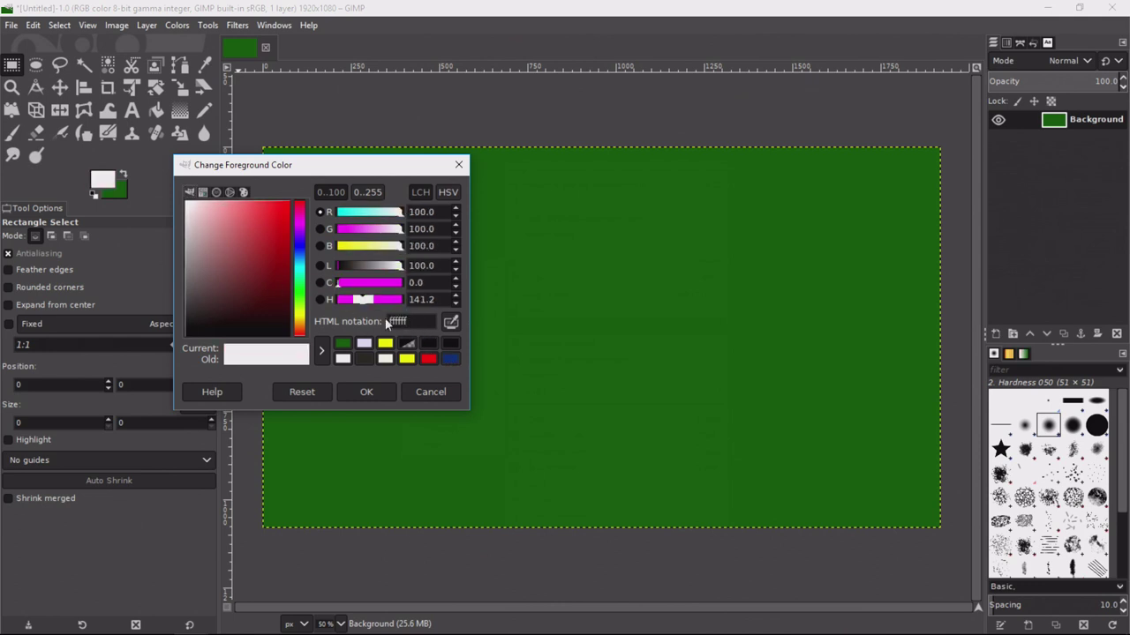
{"action": "left_click", "coordinate": [365, 392]}
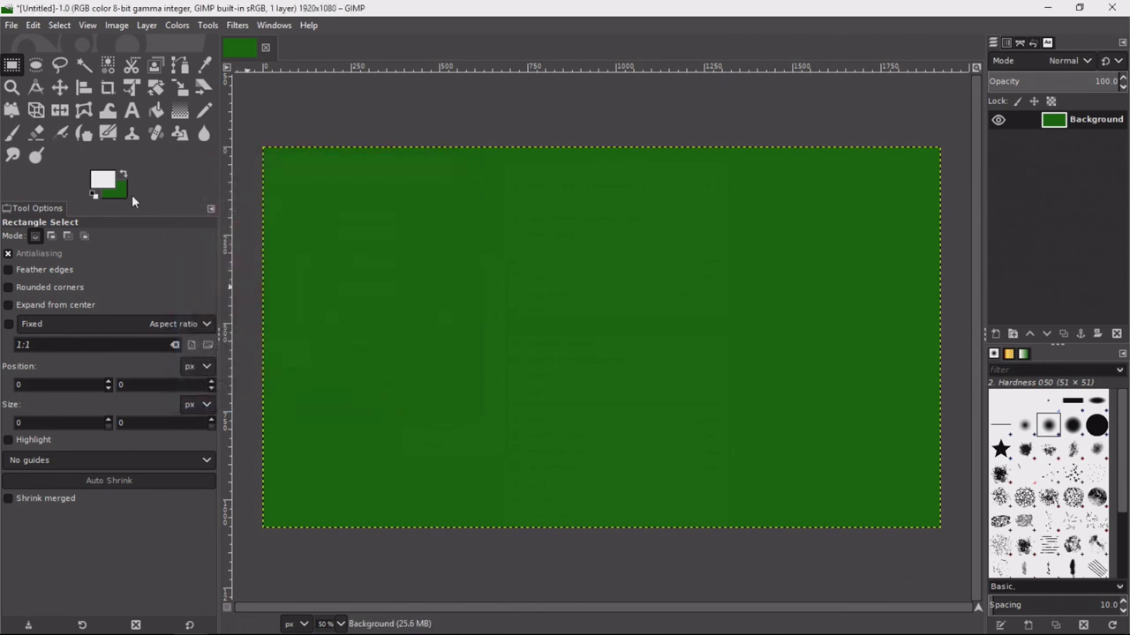
{"action": "left_click", "coordinate": [112, 184]}
{"action": "mouse_move", "coordinate": [280, 237]}
{"action": "left_mouse_down"}
{"action": "mouse_move", "coordinate": [233, 246]}
{"action": "mouse_move", "coordinate": [231, 260]}
{"action": "mouse_move", "coordinate": [200, 223]}
{"action": "mouse_move", "coordinate": [250, 285]}
{"action": "mouse_move", "coordinate": [163, 184]}
{"action": "left_mouse_up"}
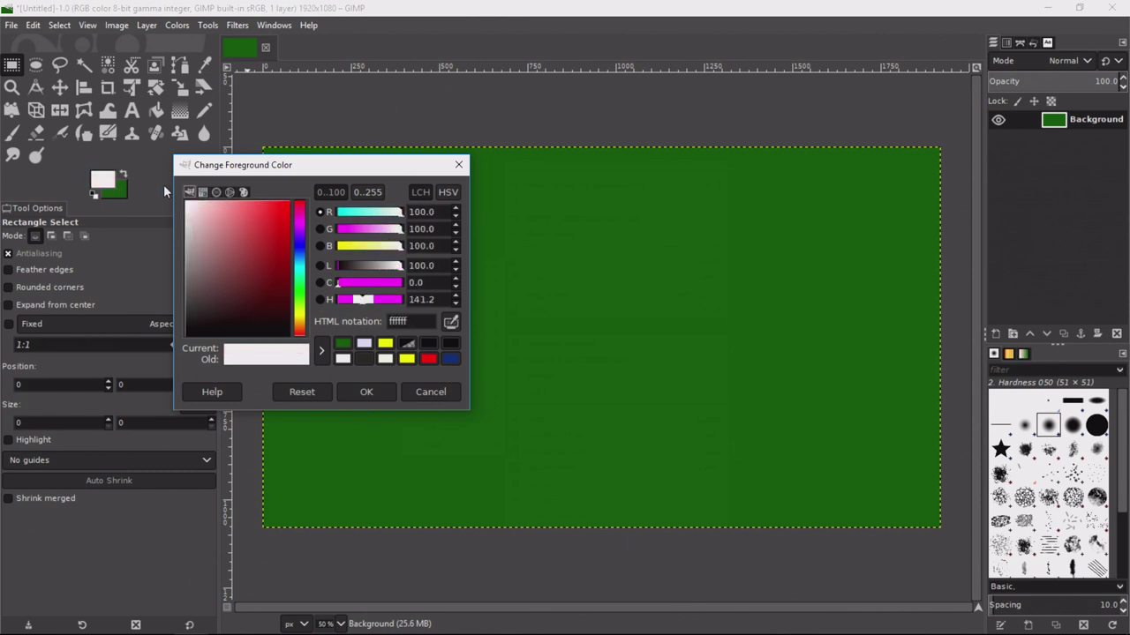
{"action": "left_click", "coordinate": [365, 392]}
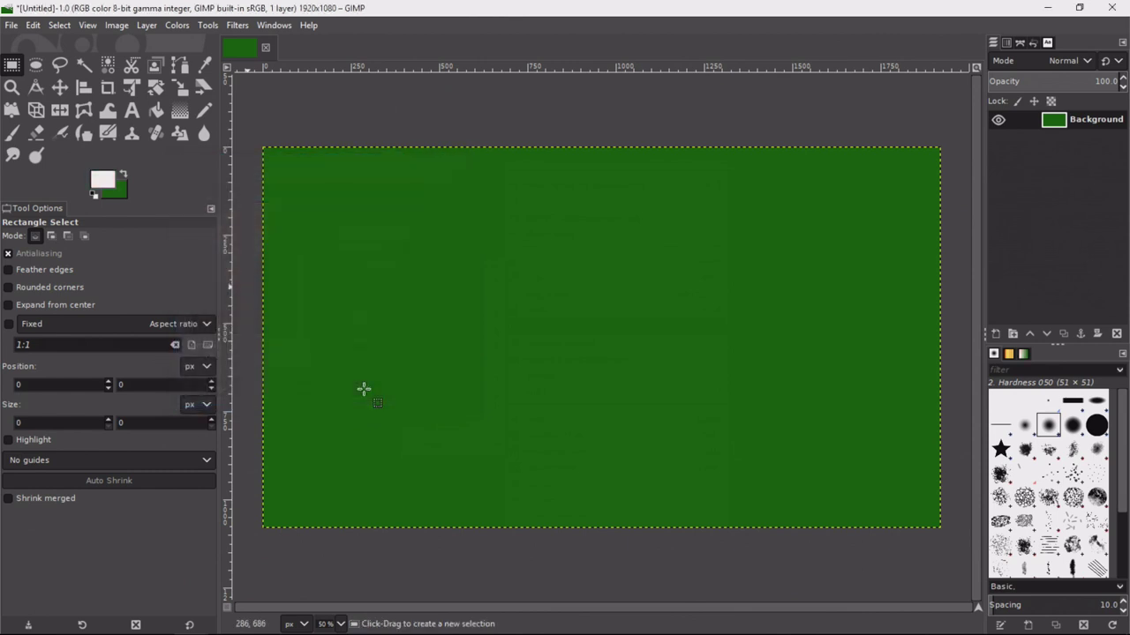
- Fill the Background layer with the white foreground colour
{"action": "right_click", "coordinate": [462, 235]}
{"action": "mouse_move", "coordinate": [488, 267]}
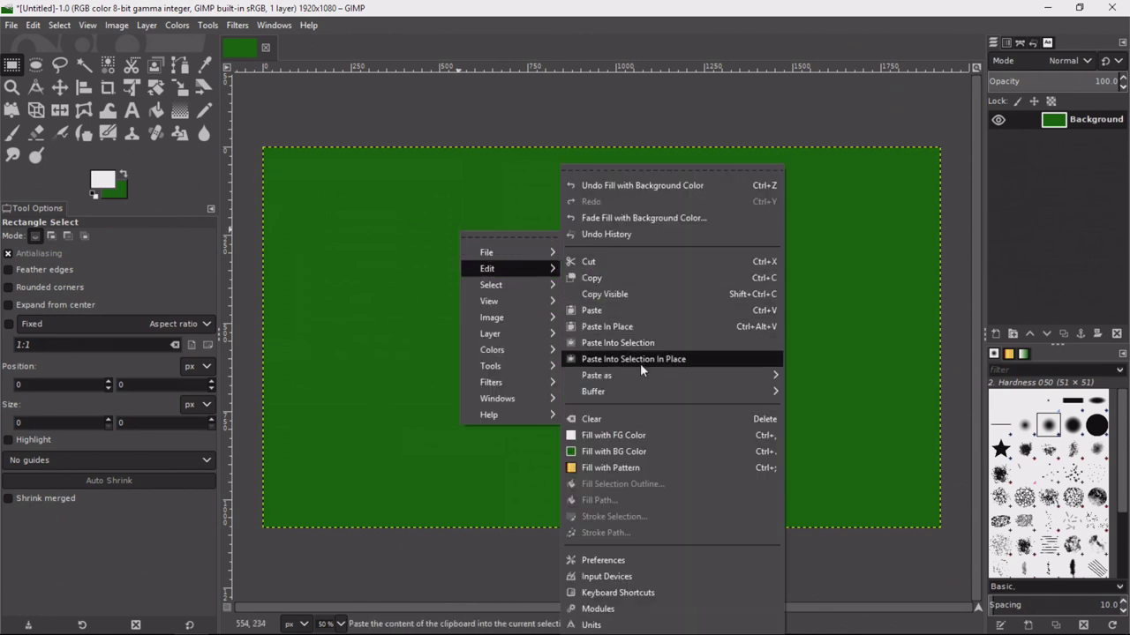
{"action": "left_click", "coordinate": [641, 435]}
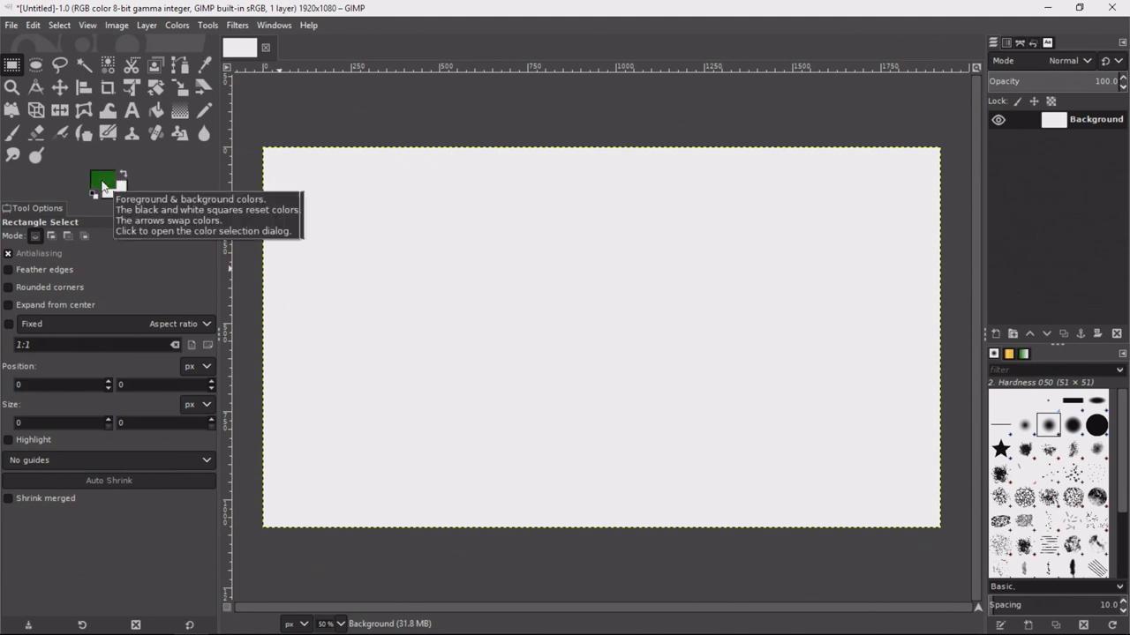
- Change the foreground colour to bright orange e58f22
{"action": "left_click", "coordinate": [103, 183]}
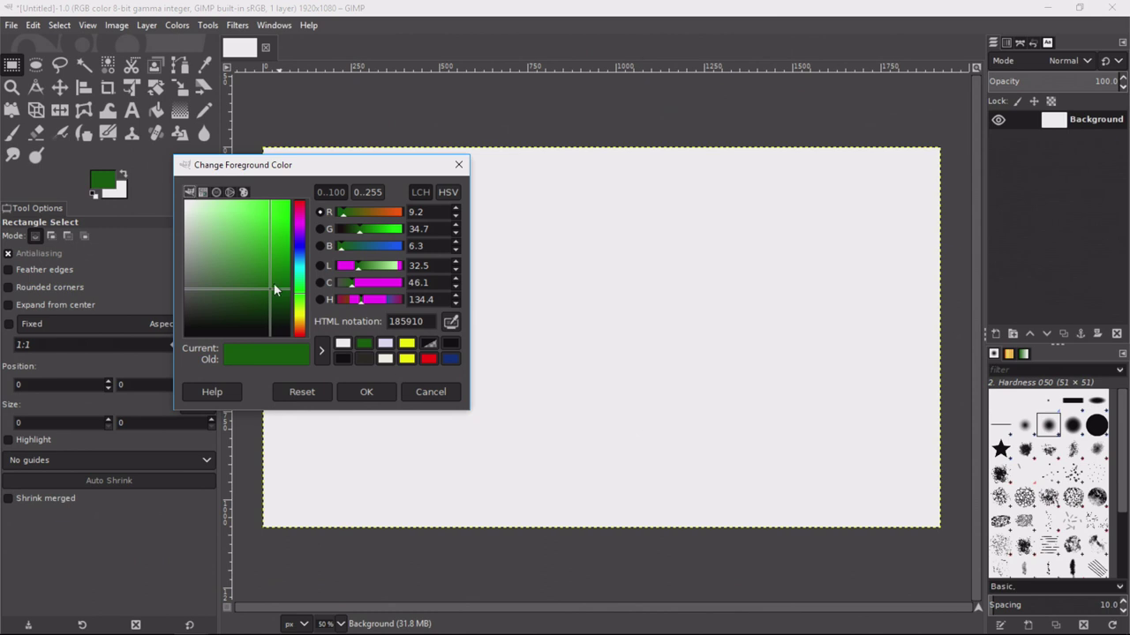
{"action": "left_click_drag", "start_coordinate": [275, 289], "coordinate": [264, 265]}
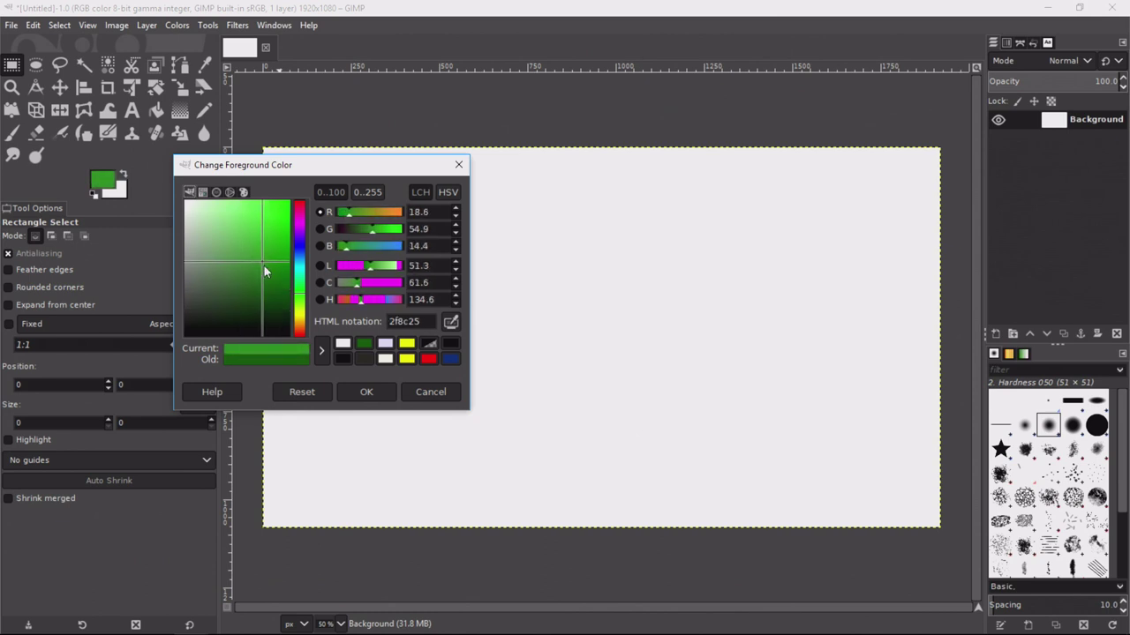
{"action": "left_click_drag", "start_coordinate": [296, 313], "coordinate": [301, 329]}
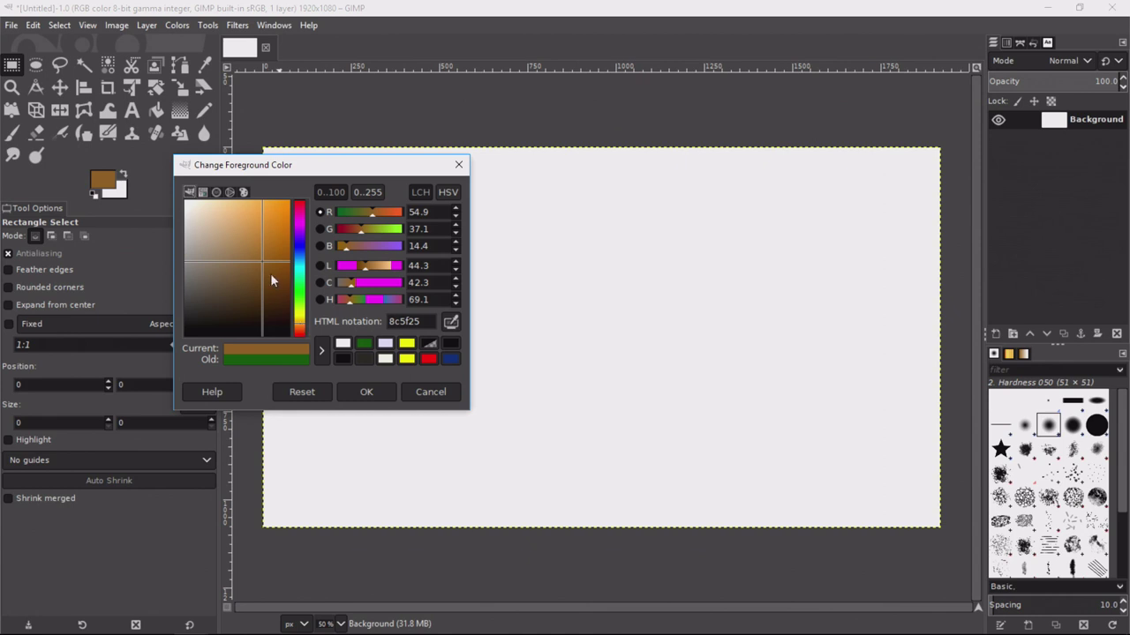
{"action": "left_click_drag", "start_coordinate": [264, 261], "coordinate": [286, 225]}
{"action": "left_click", "coordinate": [369, 392]}
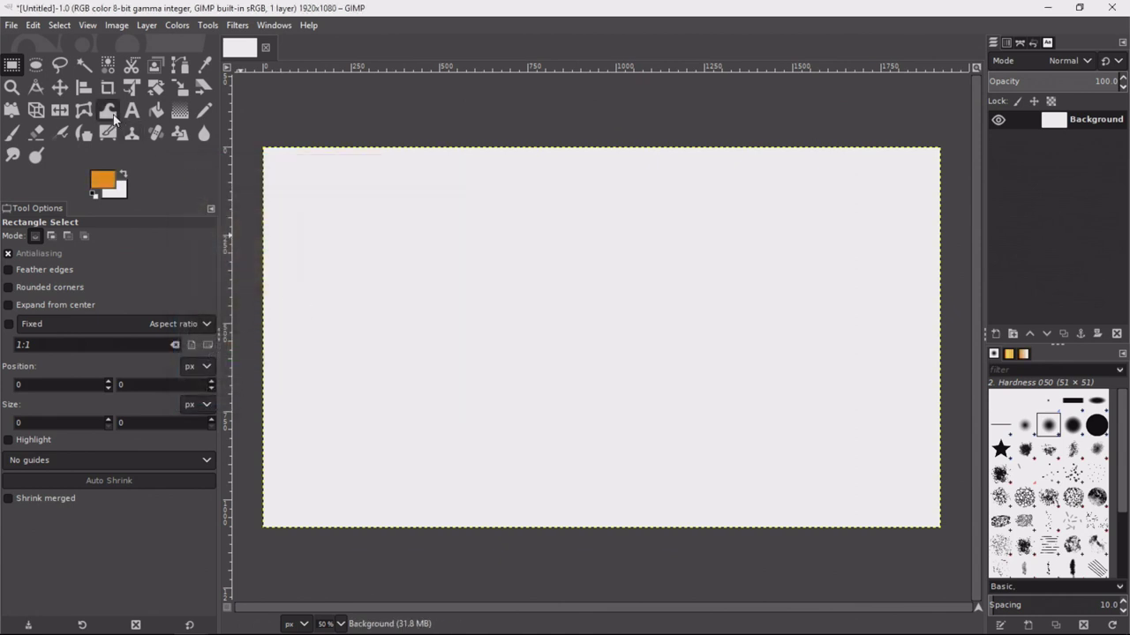
- Paint two vertical orange test strokes with the Paintbrush, the second one thinner
{"action": "left_click", "coordinate": [13, 132]}
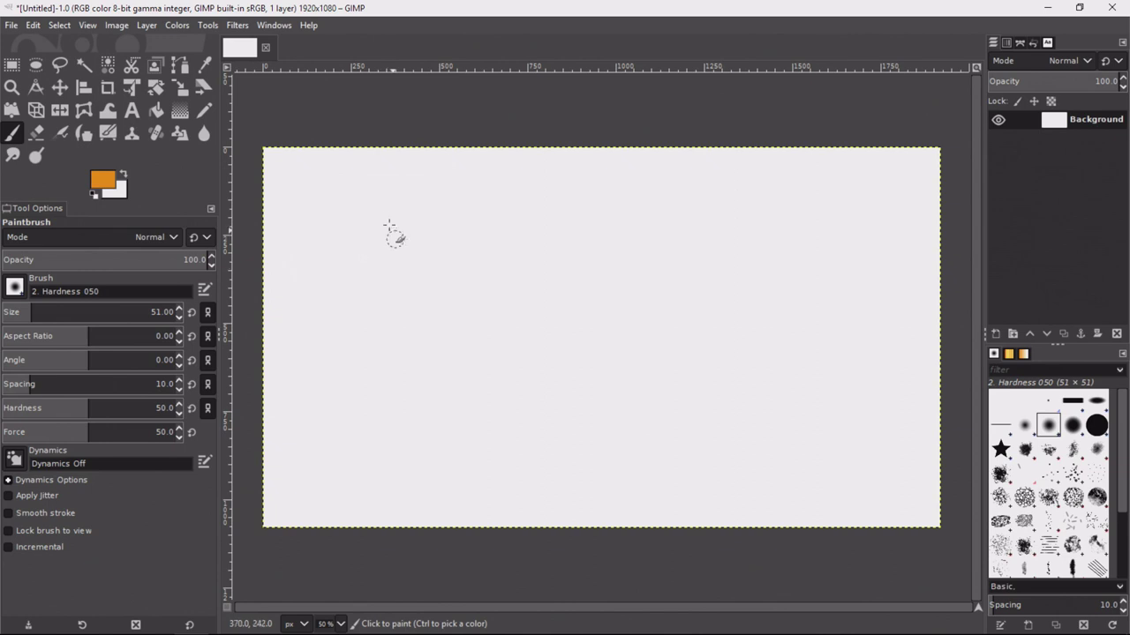
{"action": "left_click_drag", "start_coordinate": [382, 218], "coordinate": [394, 332]}
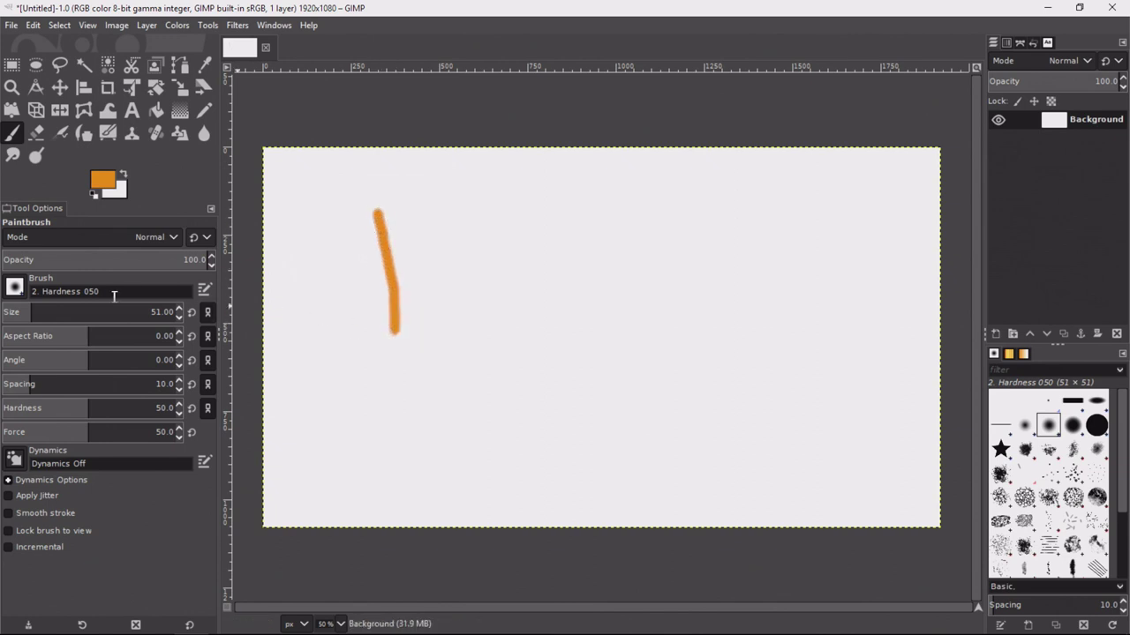
{"action": "left_click_drag", "start_coordinate": [24, 312], "coordinate": [17, 313]}
{"action": "left_click_drag", "start_coordinate": [420, 209], "coordinate": [430, 325]}
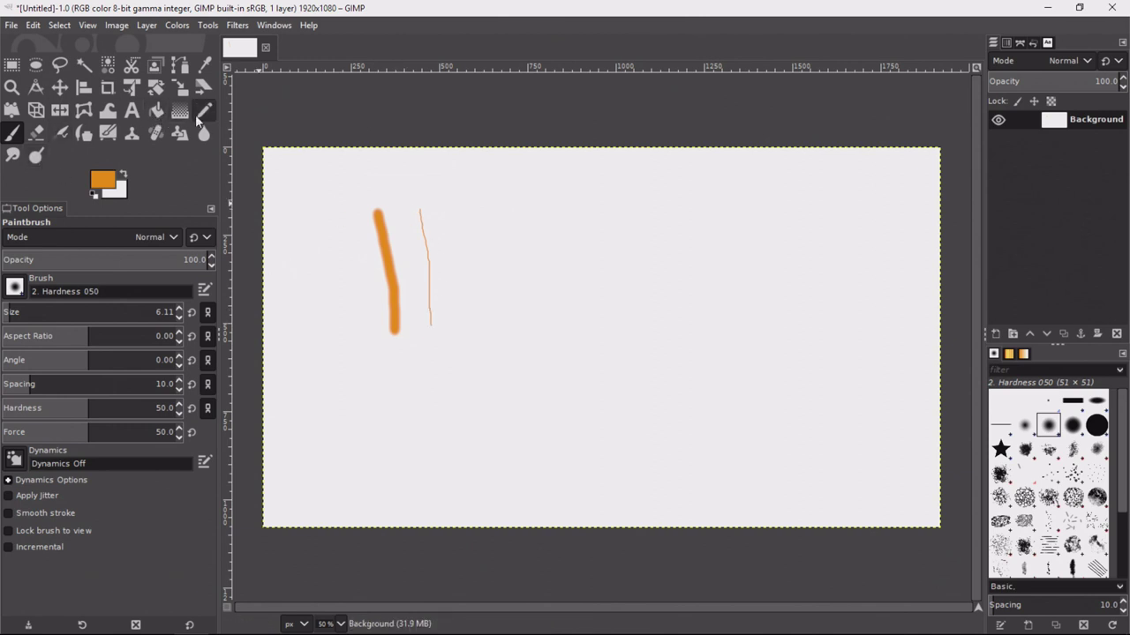
- With the Pencil, draw a thin stroke, a size-315 blob, a thin horizontal line and a dot
{"action": "left_click", "coordinate": [202, 112]}
{"action": "left_click_drag", "start_coordinate": [459, 207], "coordinate": [470, 328]}
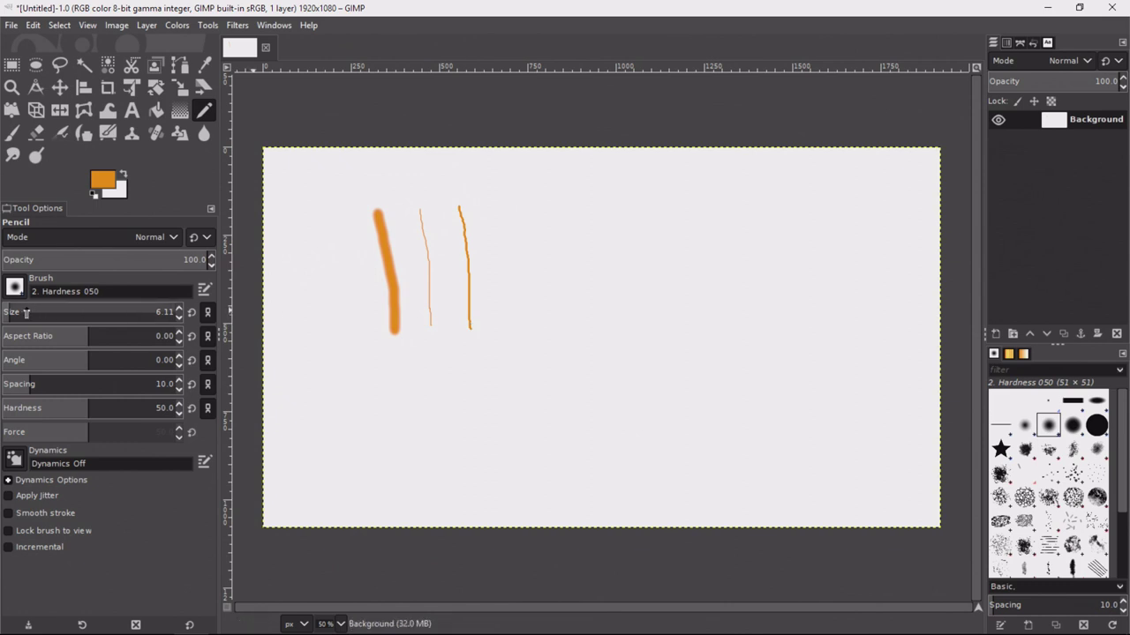
{"action": "left_click_drag", "start_coordinate": [7, 312], "coordinate": [92, 312]}
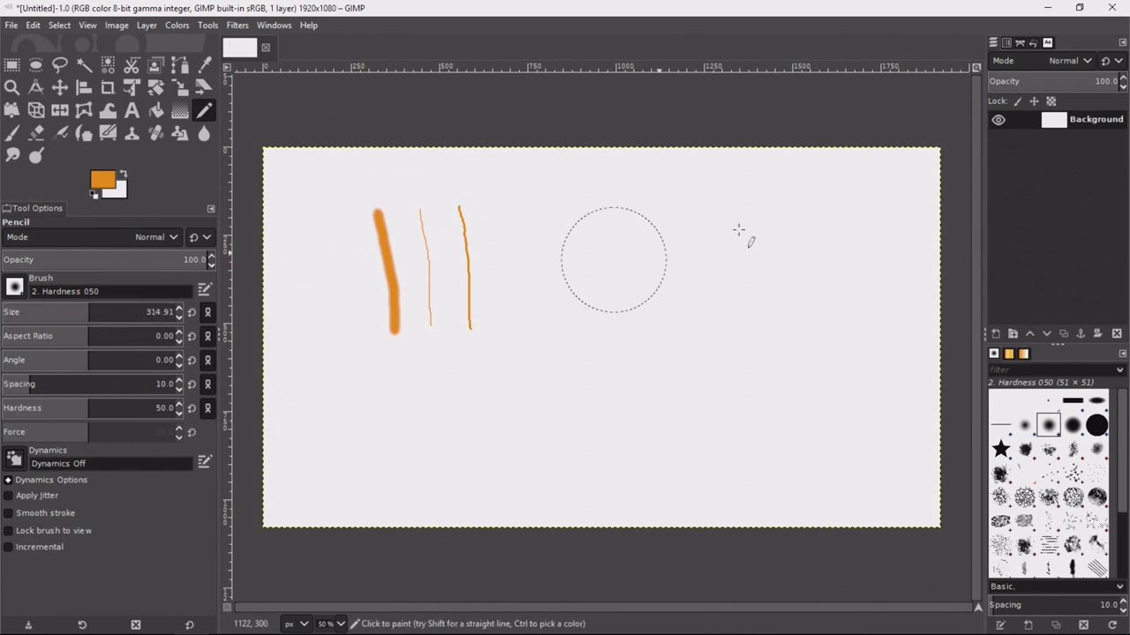
{"action": "mouse_move", "coordinate": [609, 227]}
{"action": "left_mouse_down"}
{"action": "mouse_move", "coordinate": [630, 316]}
{"action": "mouse_move", "coordinate": [581, 389]}
{"action": "left_mouse_up"}
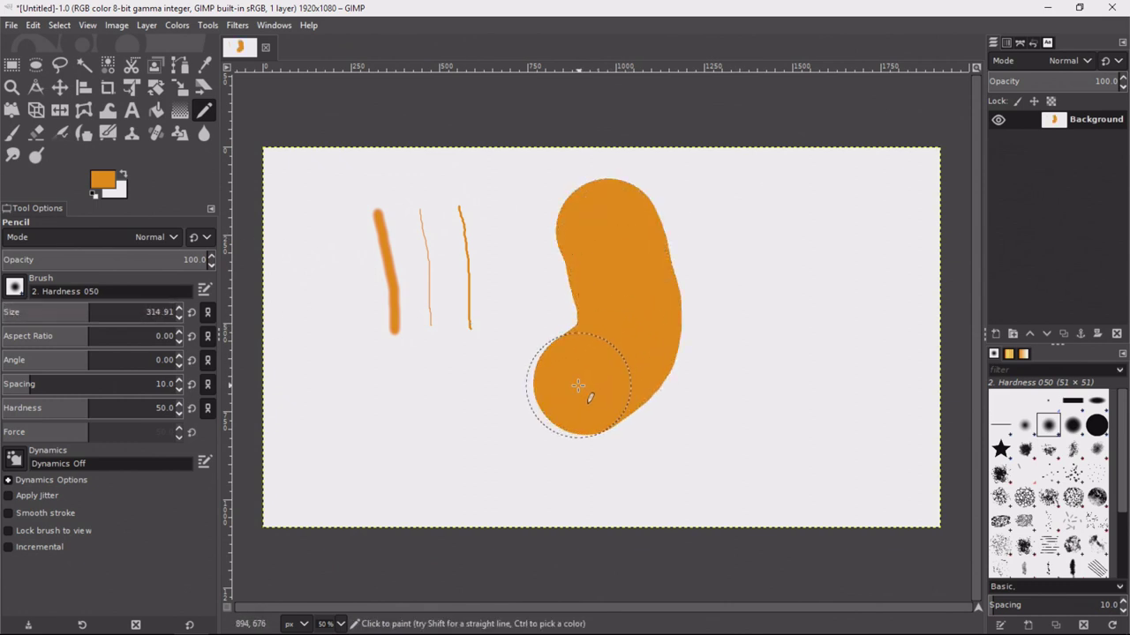
{"action": "left_click", "coordinate": [10, 314]}
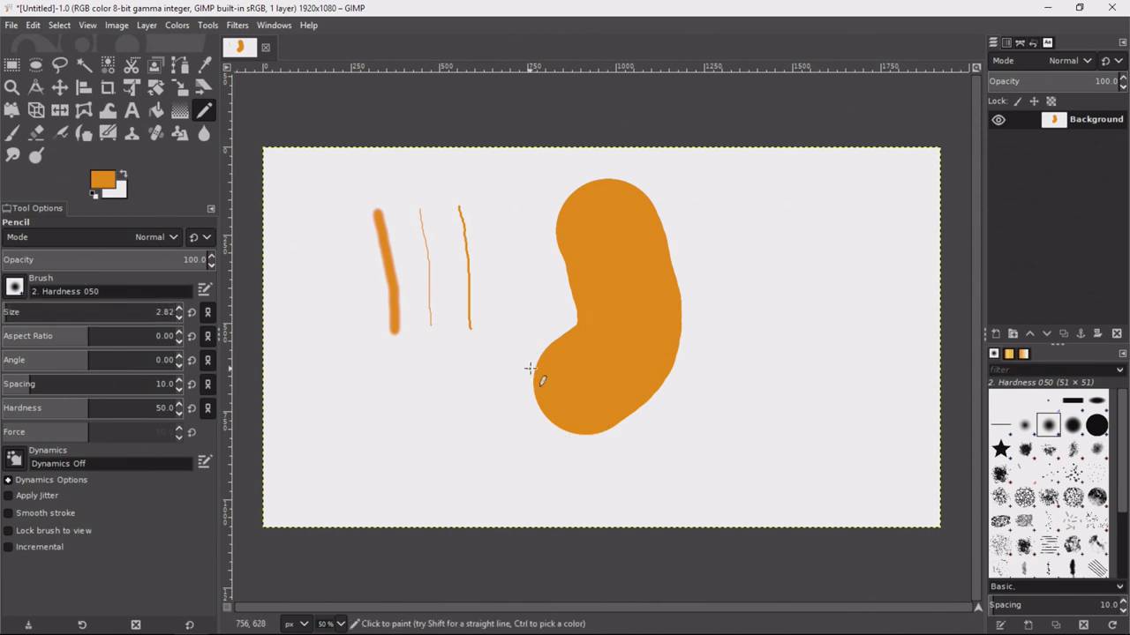
{"action": "left_click_drag", "start_coordinate": [532, 369], "coordinate": [397, 370]}
{"action": "left_click", "coordinate": [348, 284]}
- Fill the canvas with the background colour to wipe out the orange test marks
{"action": "right_click", "coordinate": [481, 325]}
{"action": "mouse_move", "coordinate": [575, 364]}
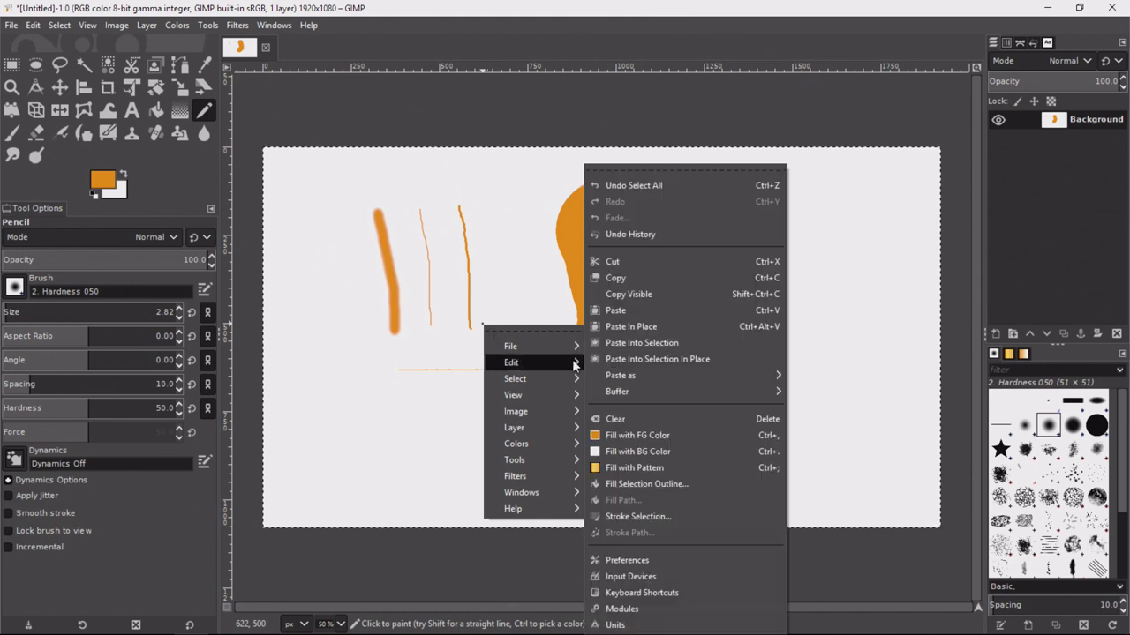
{"action": "left_click", "coordinate": [660, 450]}
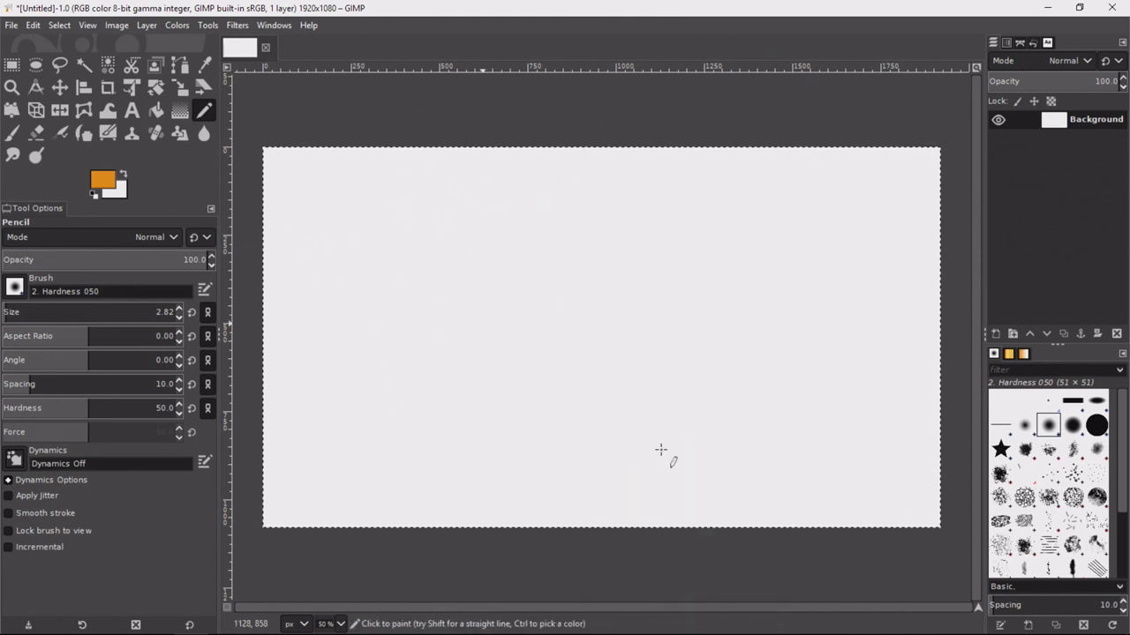
- Remove the current selection with Select > None
{"action": "right_click", "coordinate": [324, 128]}
{"action": "mouse_move", "coordinate": [358, 179]}
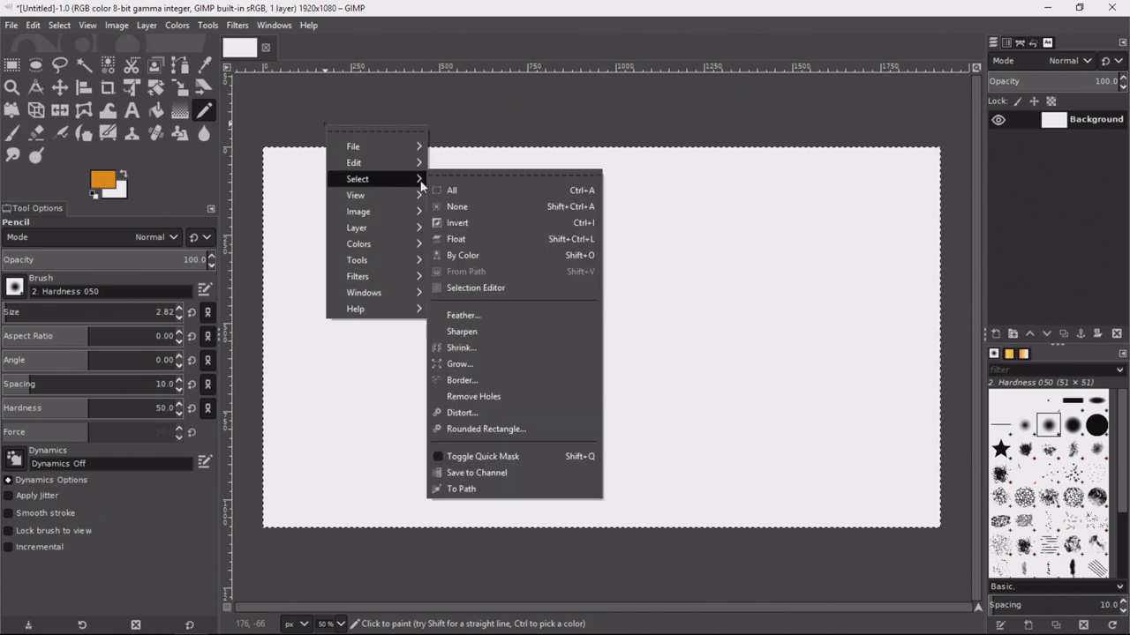
{"action": "left_click", "coordinate": [457, 207]}
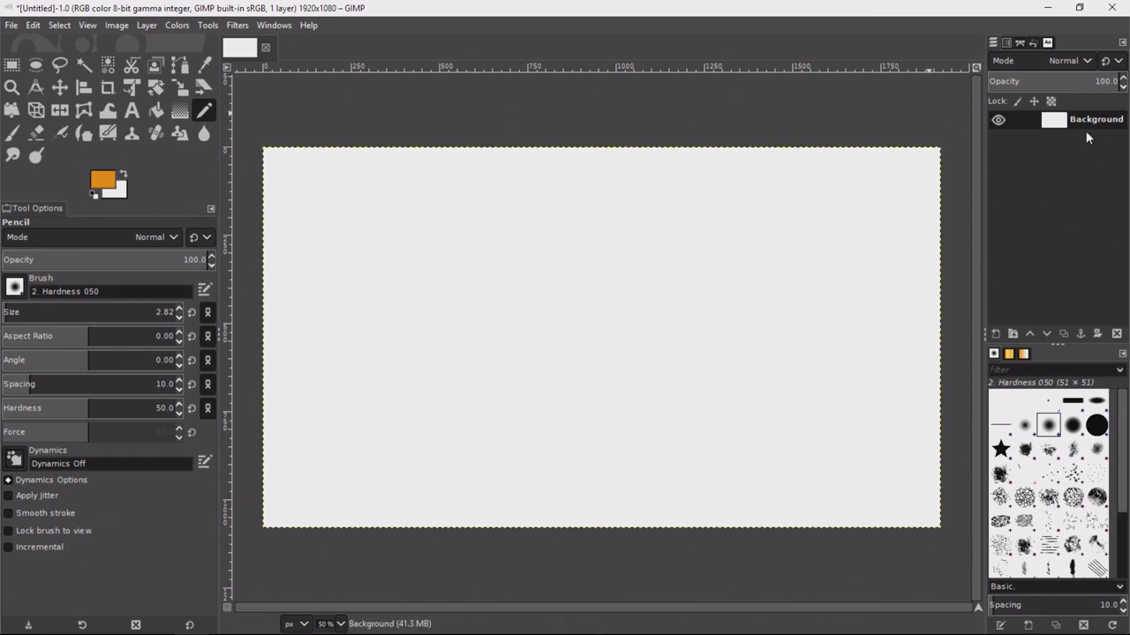
- Add a new layer named Layer filled with Transparency above Background
{"action": "right_click", "coordinate": [479, 320]}
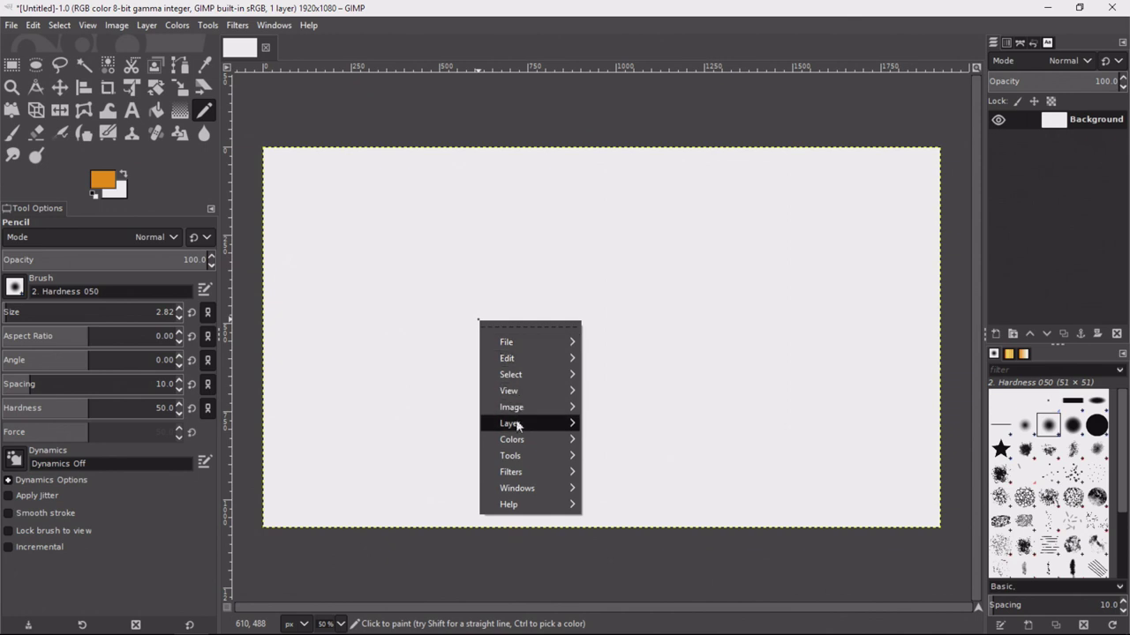
{"action": "mouse_move", "coordinate": [518, 430]}
{"action": "left_click", "coordinate": [643, 359]}
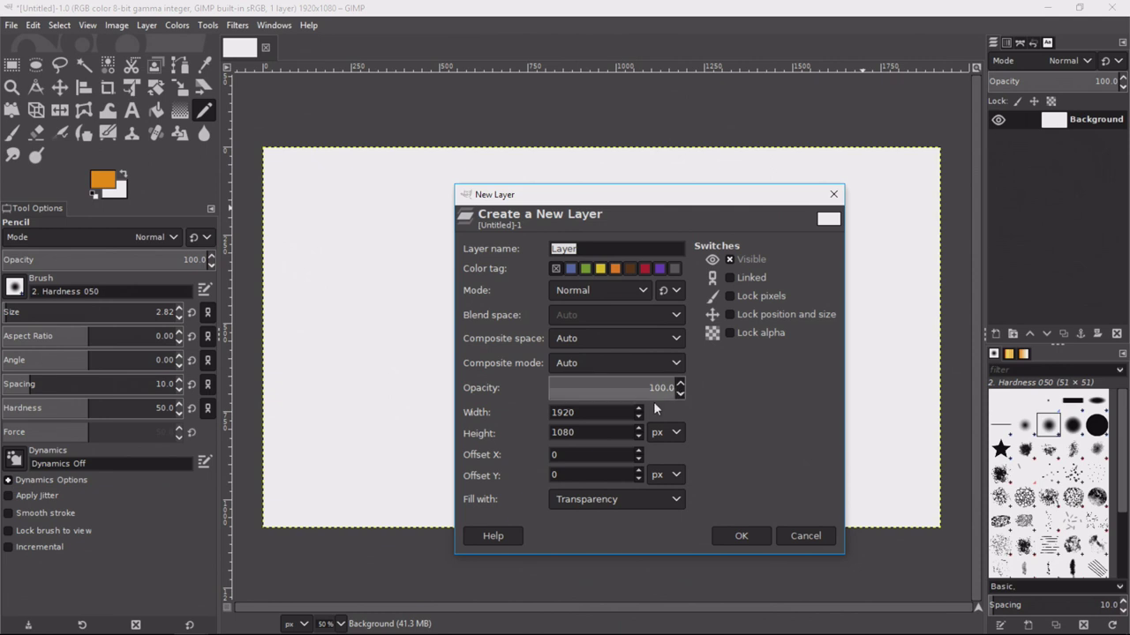
{"action": "left_click", "coordinate": [576, 502]}
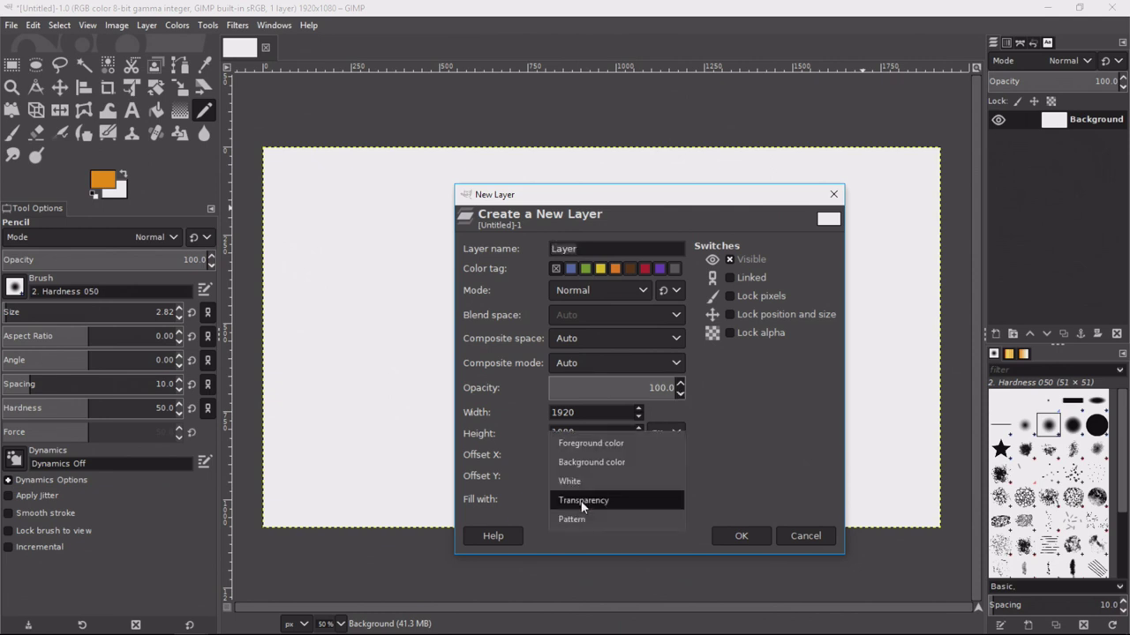
{"action": "left_click", "coordinate": [583, 503]}
{"action": "left_click", "coordinate": [741, 536]}
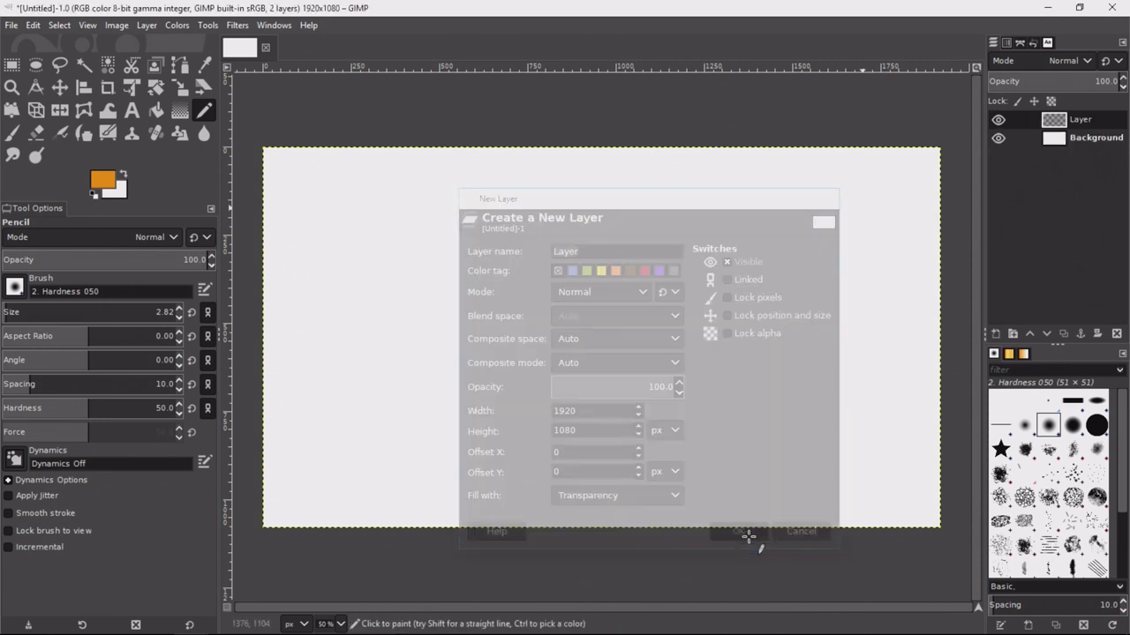
- Draw a rough orange pencil rectangle outline on the new transparent Layer
{"action": "left_click", "coordinate": [998, 139]}
{"action": "left_click", "coordinate": [998, 138]}
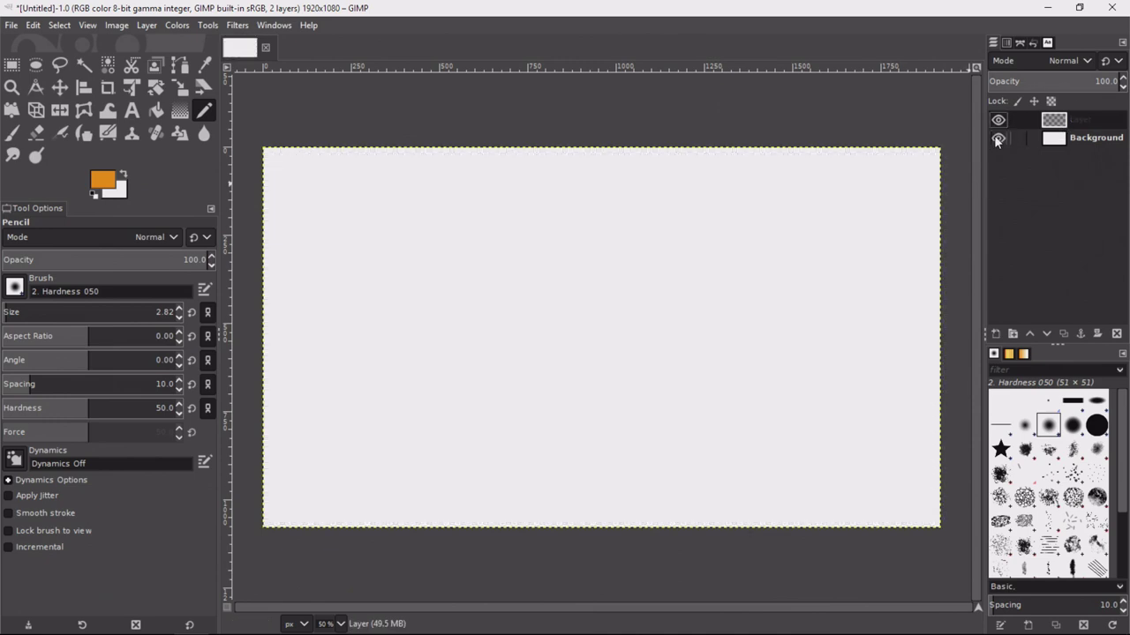
{"action": "left_click", "coordinate": [1071, 144]}
{"action": "left_click", "coordinate": [1075, 123]}
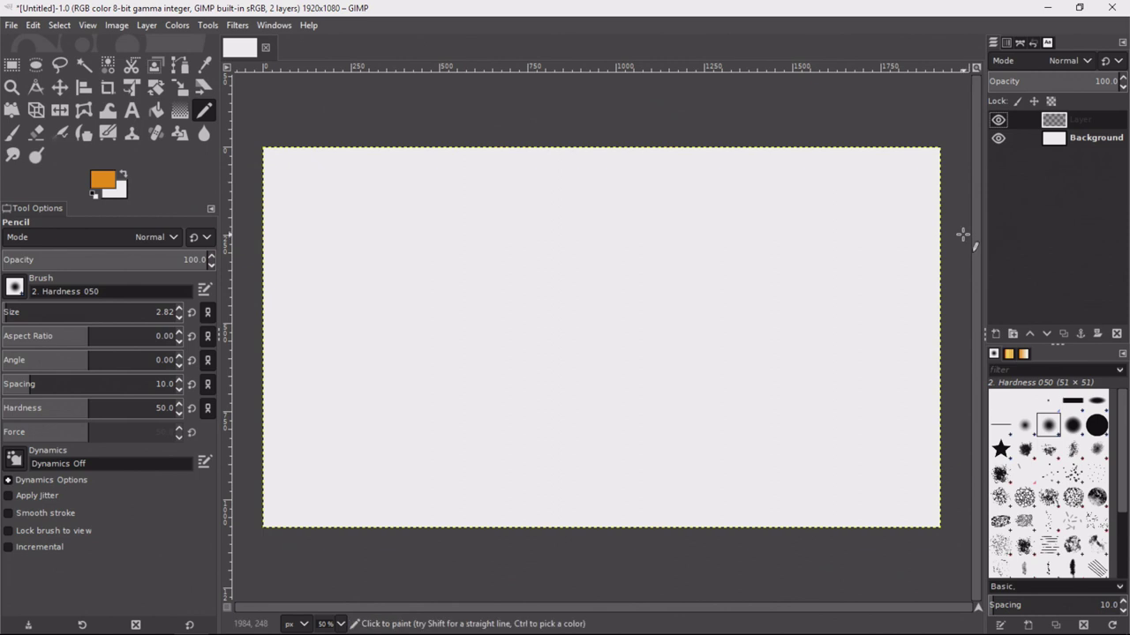
{"action": "left_click", "coordinate": [316, 213]}
{"action": "mouse_move", "coordinate": [412, 243]}
{"action": "left_mouse_down"}
{"action": "mouse_move", "coordinate": [415, 308]}
{"action": "mouse_move", "coordinate": [528, 403]}
{"action": "mouse_move", "coordinate": [654, 402]}
{"action": "mouse_move", "coordinate": [714, 312]}
{"action": "mouse_move", "coordinate": [709, 260]}
{"action": "mouse_move", "coordinate": [413, 240]}
{"action": "left_mouse_up"}
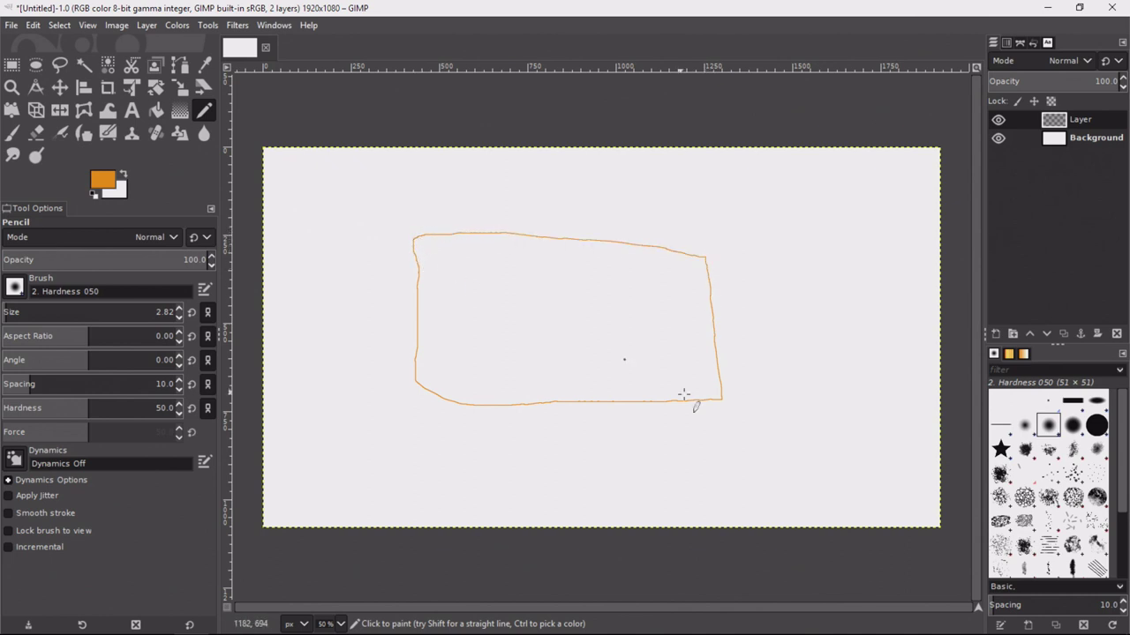
{"action": "left_click", "coordinate": [998, 139]}
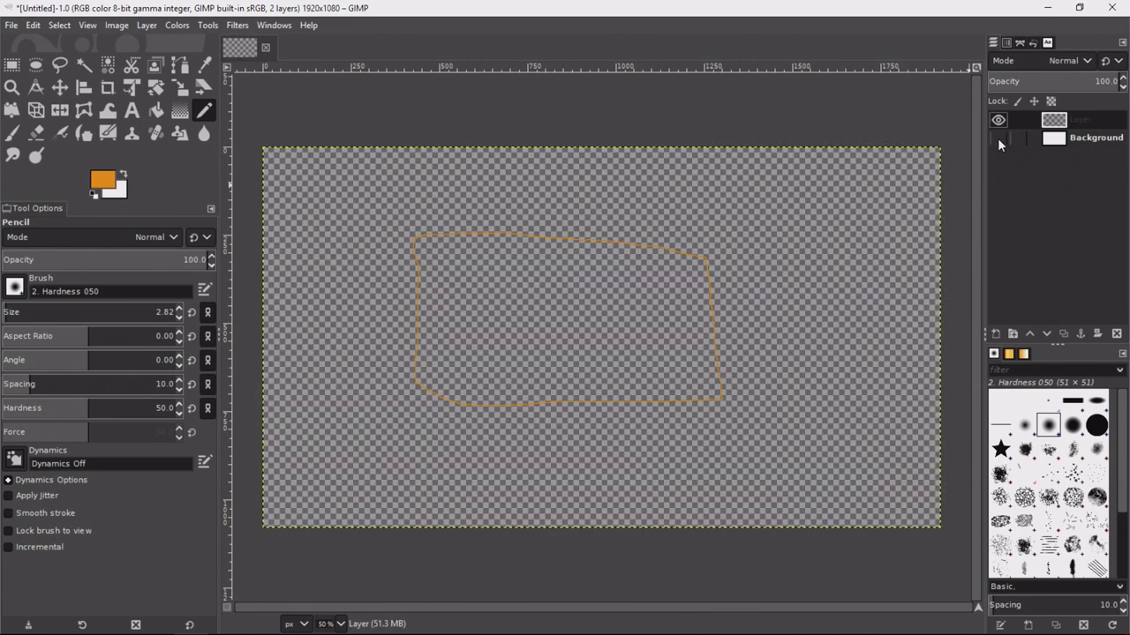
{"action": "left_click", "coordinate": [998, 140]}
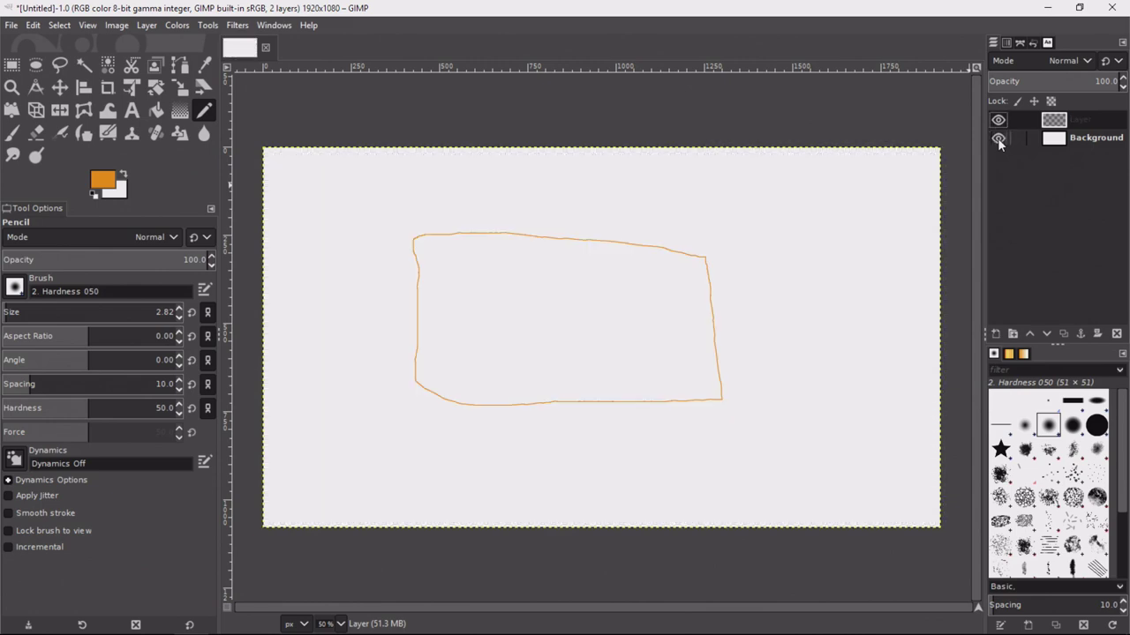
- With Background active, set the background colour to pale pink edb7b7
{"action": "left_click", "coordinate": [1064, 142]}
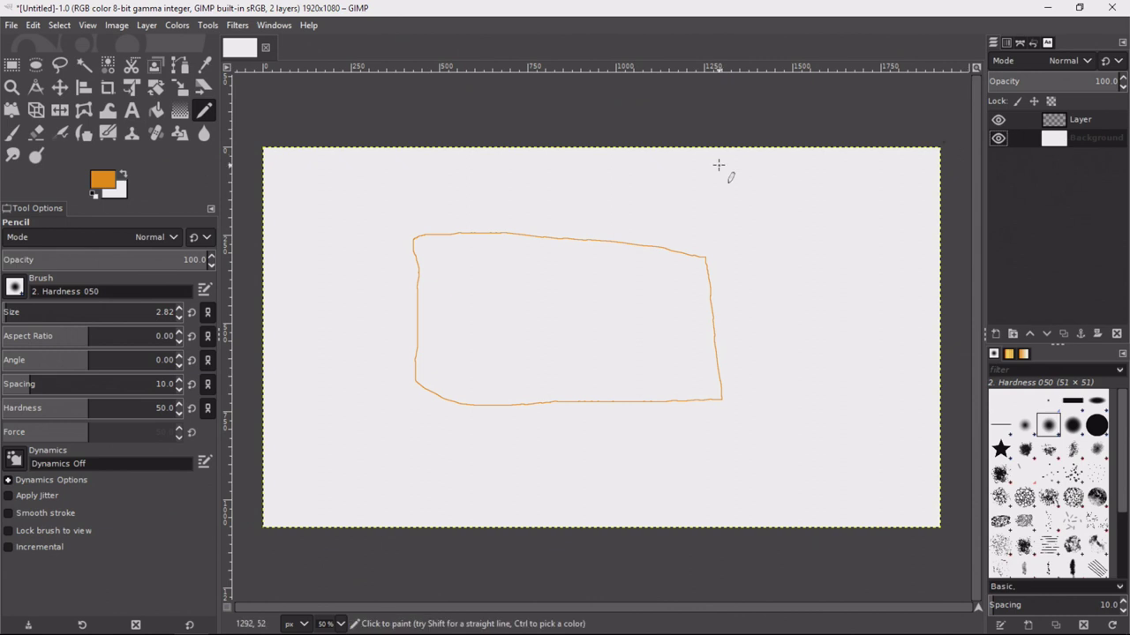
{"action": "left_click", "coordinate": [120, 196]}
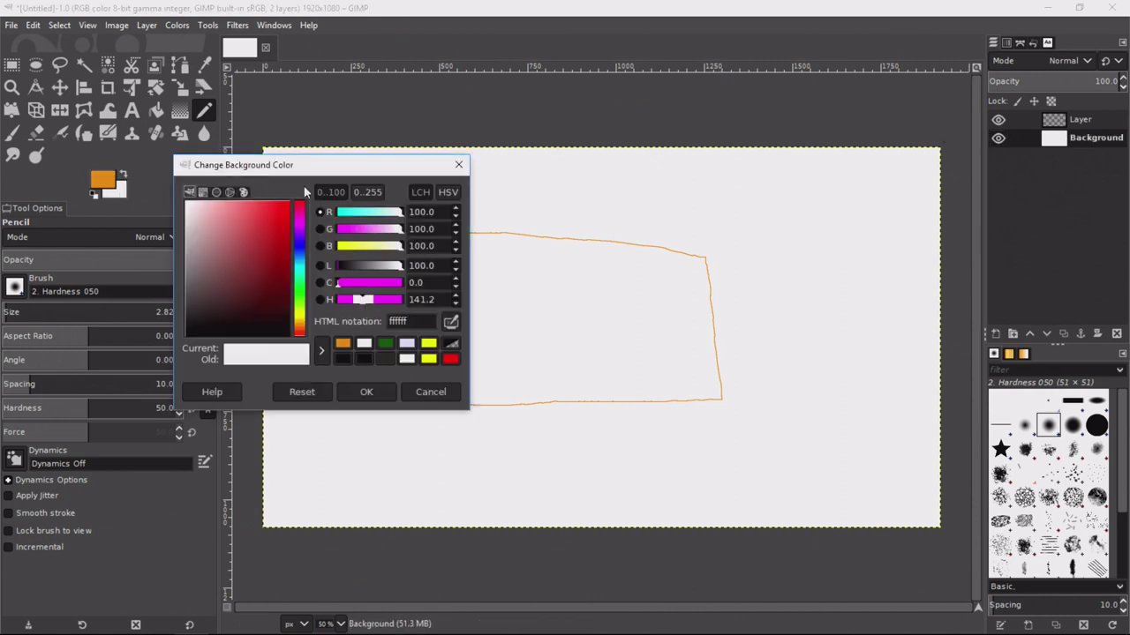
{"action": "left_click", "coordinate": [265, 228]}
{"action": "left_click_drag", "start_coordinate": [266, 227], "coordinate": [280, 216]}
{"action": "left_click_drag", "start_coordinate": [286, 323], "coordinate": [209, 212]}
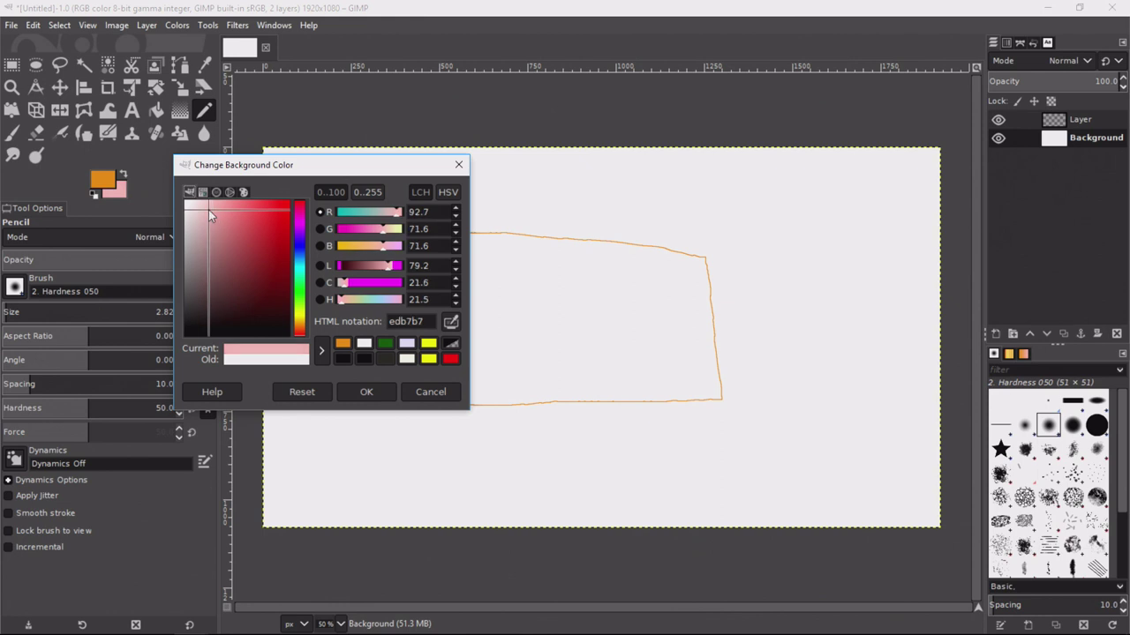
{"action": "left_click", "coordinate": [366, 391]}
- Fill the Background layer with the pink colour and hide the outline layer
{"action": "right_click", "coordinate": [360, 411]}
{"action": "mouse_move", "coordinate": [388, 450]}
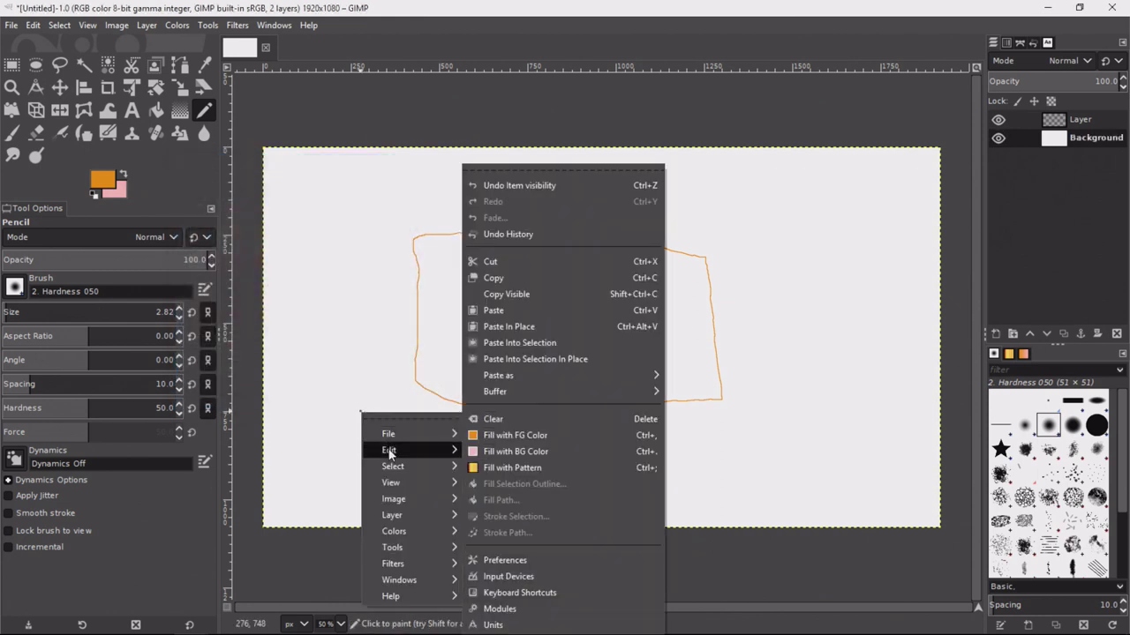
{"action": "left_click", "coordinate": [526, 449]}
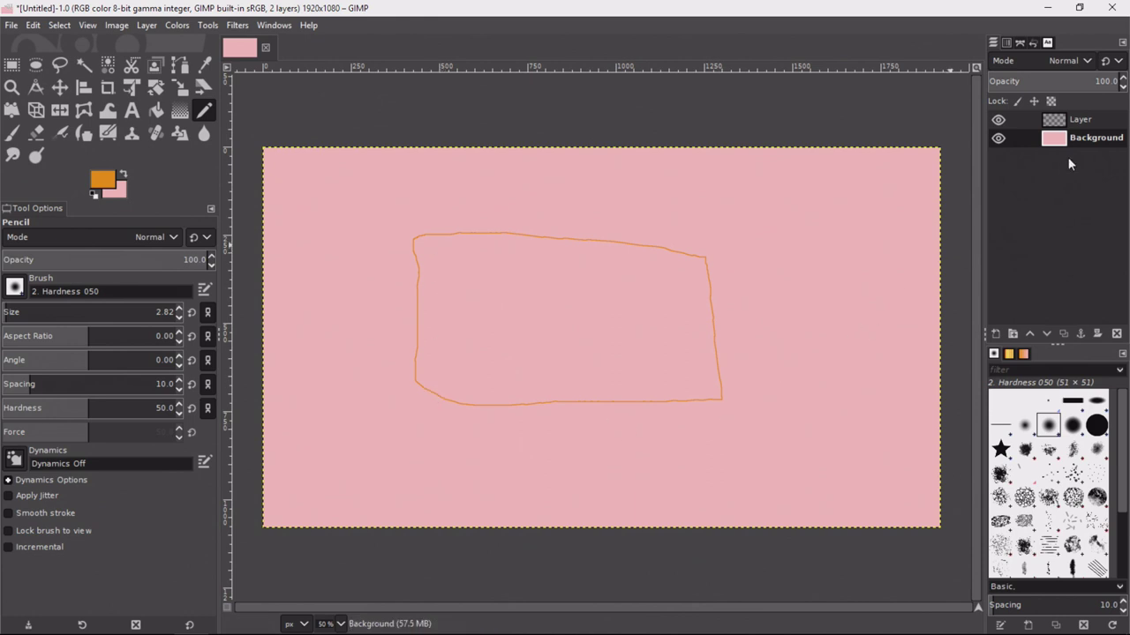
{"action": "left_click", "coordinate": [1000, 119]}
- Show the outline layer again and make it the active drawing layer
{"action": "left_click", "coordinate": [999, 119]}
{"action": "left_click", "coordinate": [1000, 120]}
{"action": "left_click", "coordinate": [1000, 119]}
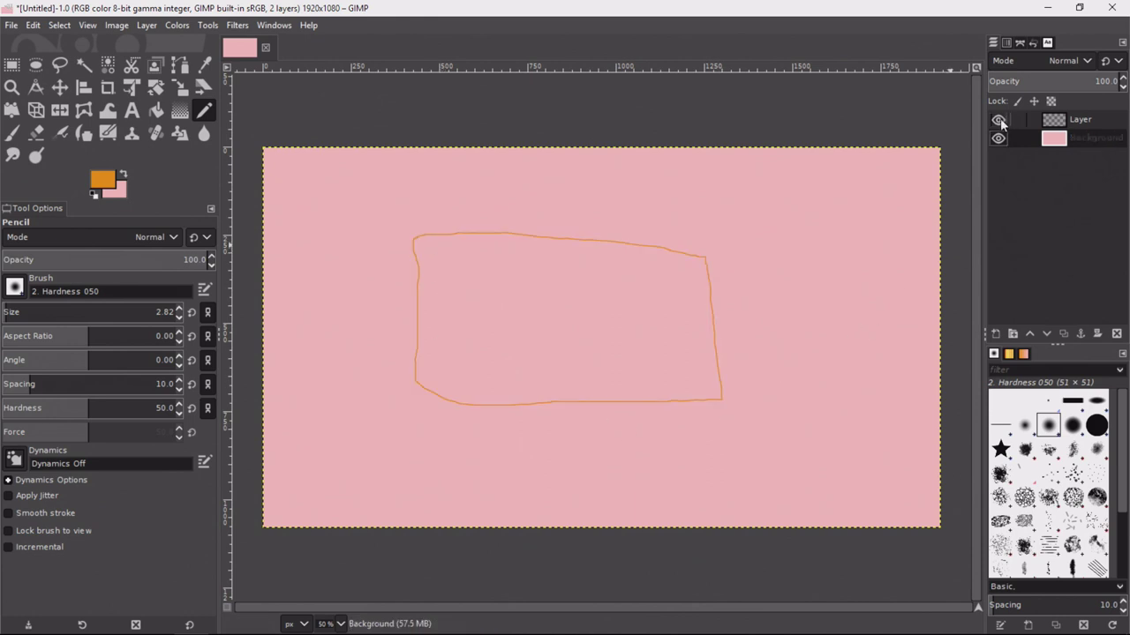
{"action": "left_click", "coordinate": [1076, 125]}
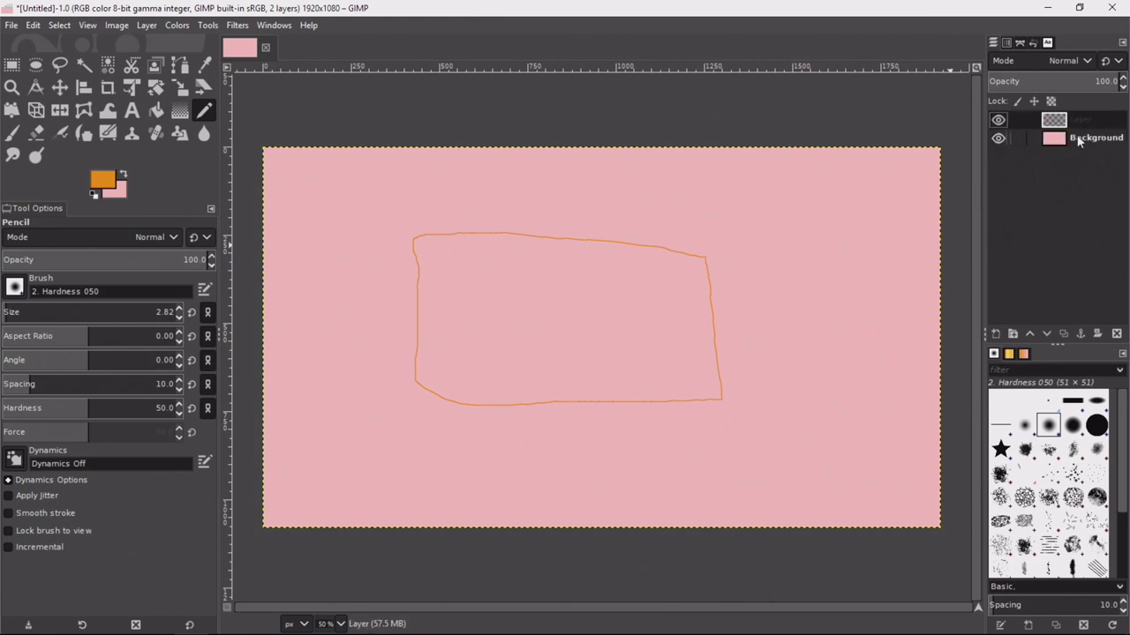
{"action": "left_click", "coordinate": [1077, 143]}
{"action": "left_click", "coordinate": [1077, 120]}
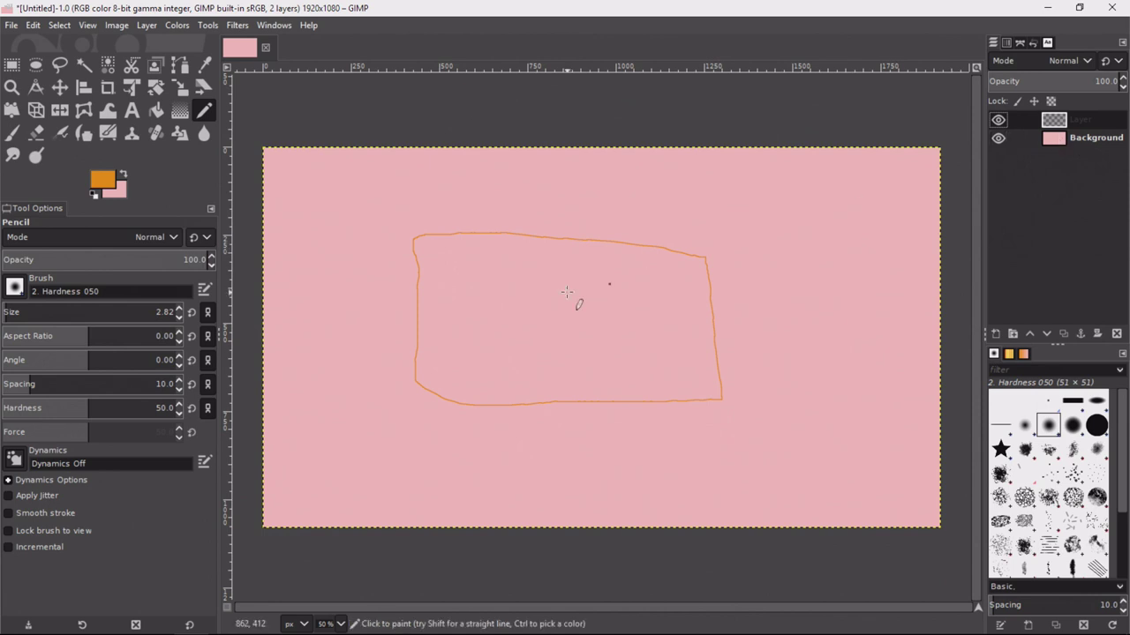
- Draw two orange eyes and a curved smiling mouth, then hide the layer
{"action": "mouse_move", "coordinate": [514, 264]}
{"action": "left_mouse_down"}
{"action": "mouse_move", "coordinate": [522, 280]}
{"action": "mouse_move", "coordinate": [515, 270]}
{"action": "left_mouse_up"}
{"action": "left_click_drag", "start_coordinate": [594, 287], "coordinate": [603, 284]}
{"action": "mouse_move", "coordinate": [550, 309]}
{"action": "left_mouse_down"}
{"action": "mouse_move", "coordinate": [610, 343]}
{"action": "mouse_move", "coordinate": [498, 343]}
{"action": "mouse_move", "coordinate": [656, 383]}
{"action": "mouse_move", "coordinate": [672, 349]}
{"action": "left_mouse_up"}
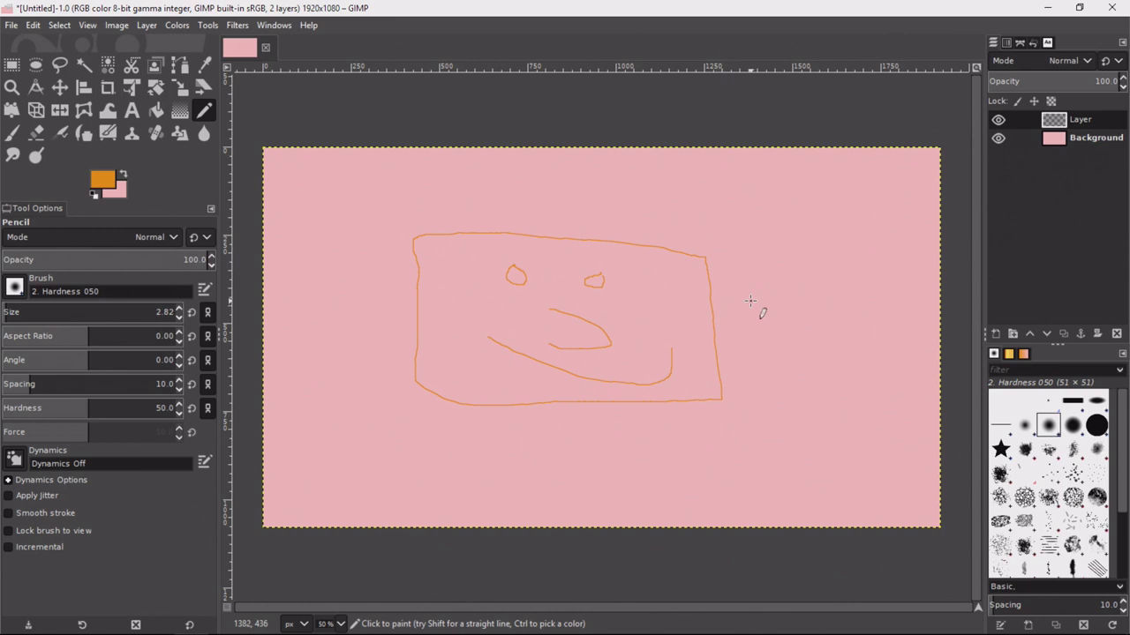
{"action": "left_click", "coordinate": [998, 120]}
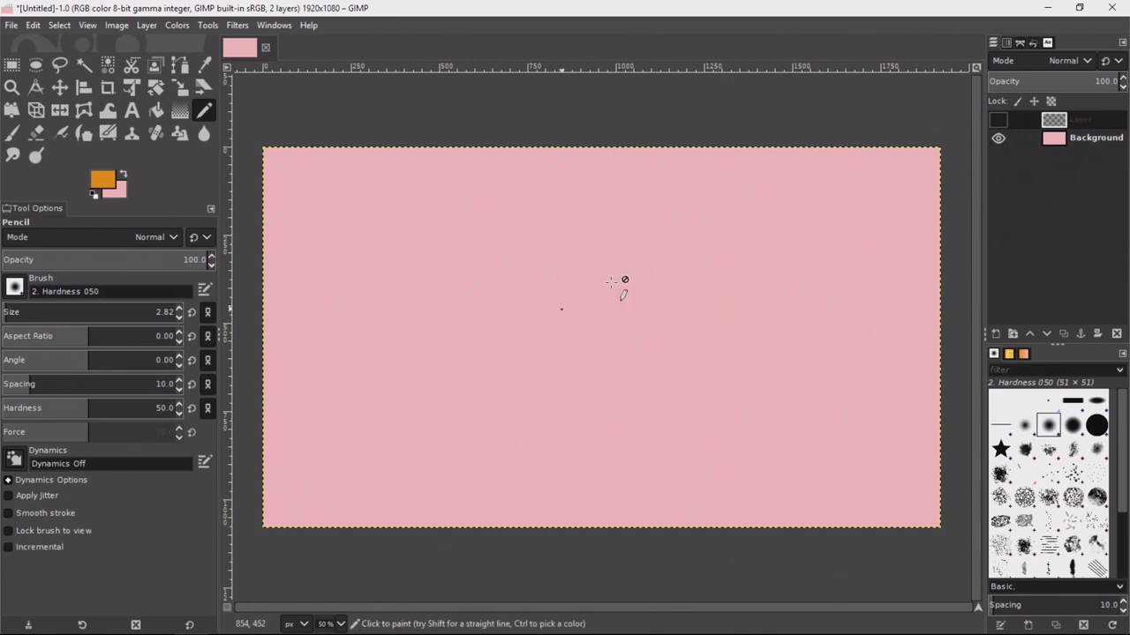
- Turn the face drawing layer's visibility back on so the orange face shows over pink
{"action": "left_click", "coordinate": [1000, 120]}
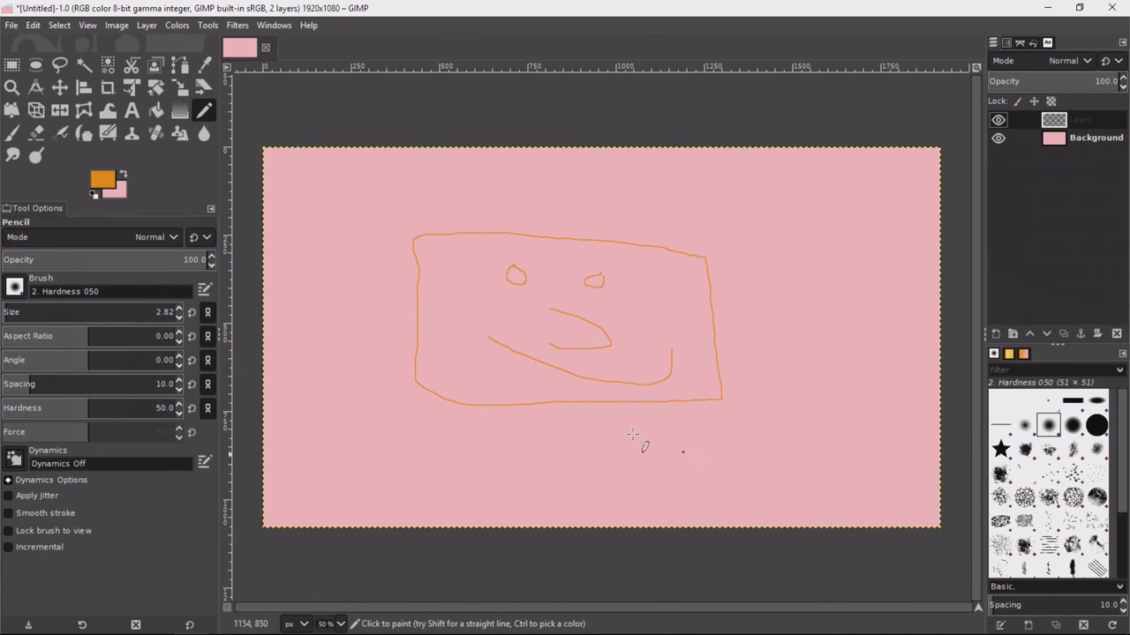
- Add a new transparent layer, pencil an orange body below the head, then toggle layer visibility to check it
{"action": "right_click", "coordinate": [587, 354]}
{"action": "mouse_move", "coordinate": [637, 457]}
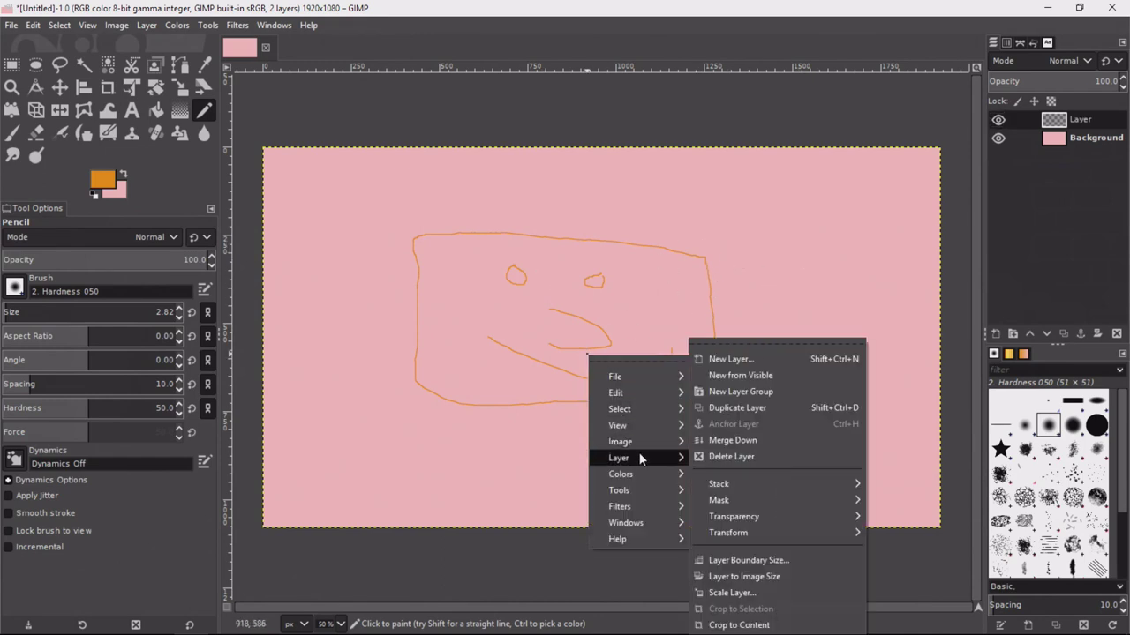
{"action": "left_click", "coordinate": [719, 361]}
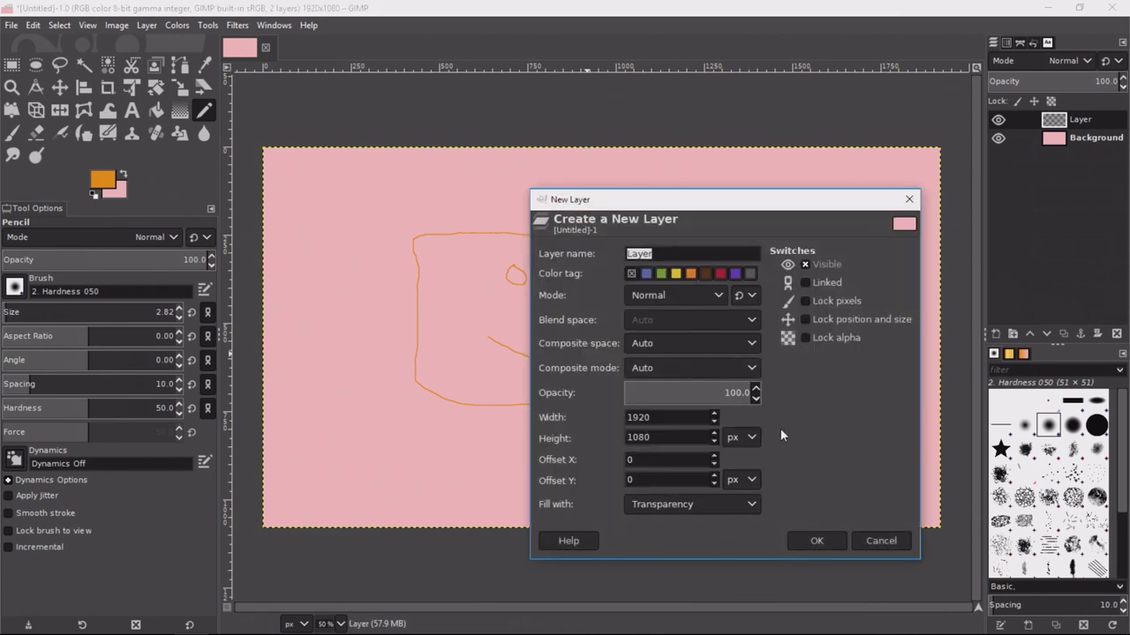
{"action": "left_click", "coordinate": [816, 542]}
{"action": "mouse_move", "coordinate": [558, 399]}
{"action": "left_mouse_down"}
{"action": "mouse_move", "coordinate": [551, 439]}
{"action": "mouse_move", "coordinate": [436, 434]}
{"action": "mouse_move", "coordinate": [439, 461]}
{"action": "mouse_move", "coordinate": [545, 462]}
{"action": "mouse_move", "coordinate": [539, 486]}
{"action": "mouse_move", "coordinate": [660, 485]}
{"action": "mouse_move", "coordinate": [649, 445]}
{"action": "mouse_move", "coordinate": [731, 454]}
{"action": "mouse_move", "coordinate": [728, 437]}
{"action": "mouse_move", "coordinate": [630, 403]}
{"action": "left_mouse_up"}
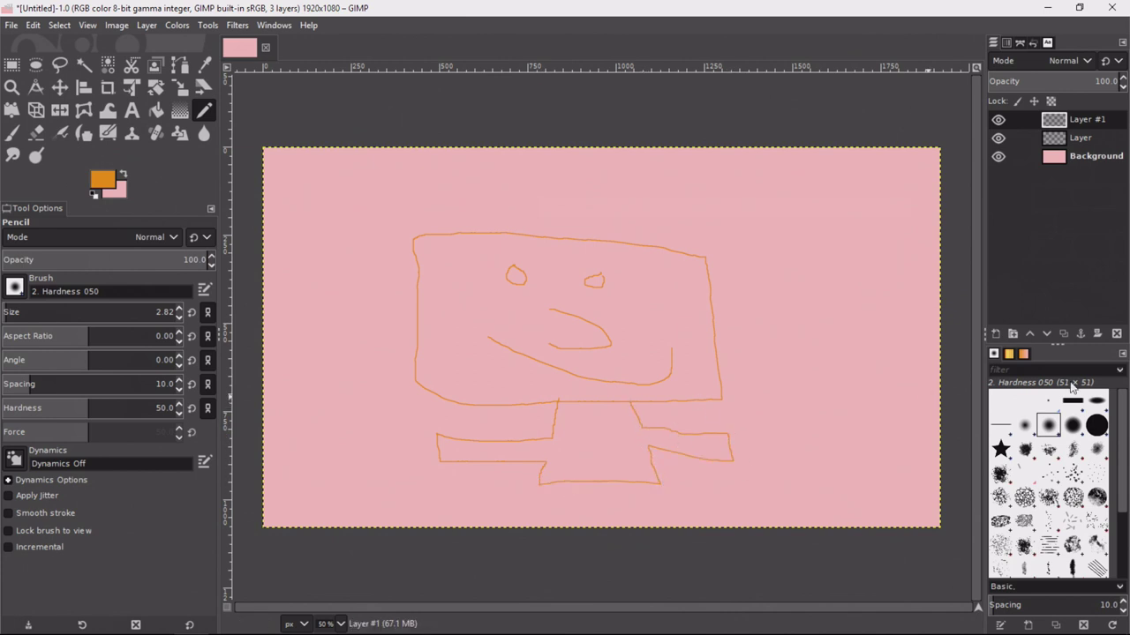
{"action": "left_click", "coordinate": [997, 121]}
- Make both the body and face layers visible again and select the face layer
{"action": "left_click", "coordinate": [997, 119]}
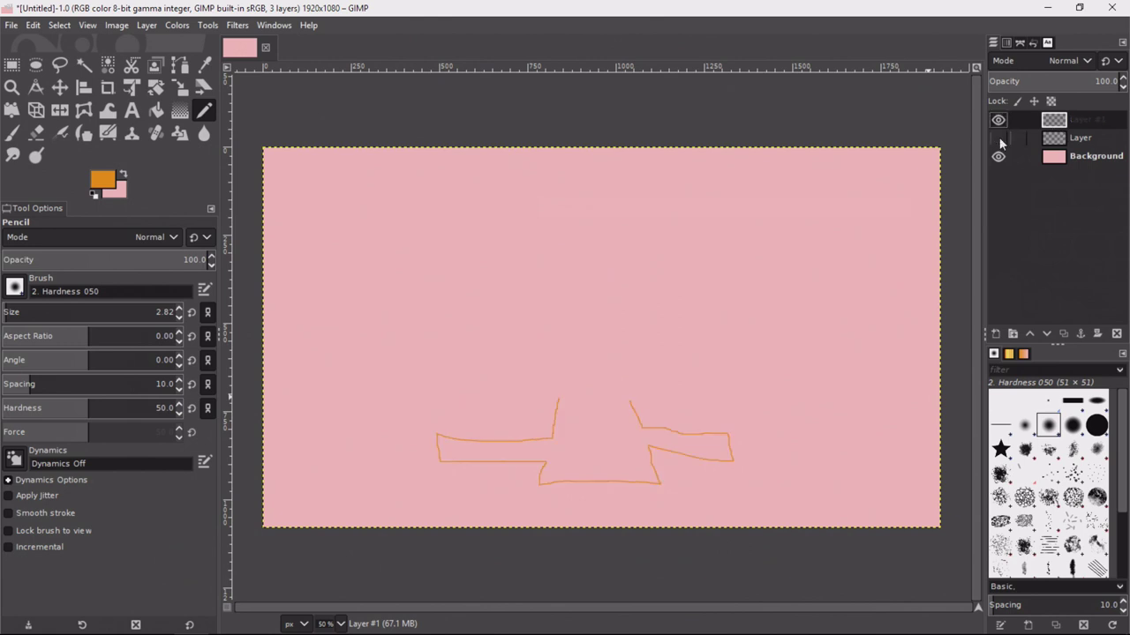
{"action": "left_click", "coordinate": [998, 139]}
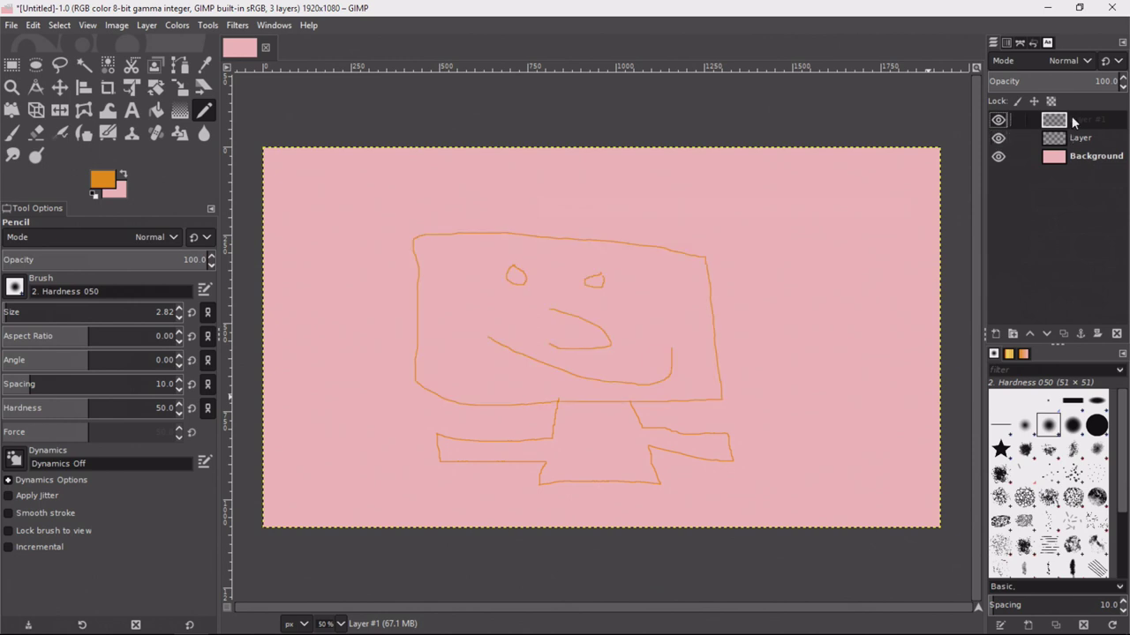
{"action": "left_click", "coordinate": [1084, 138]}
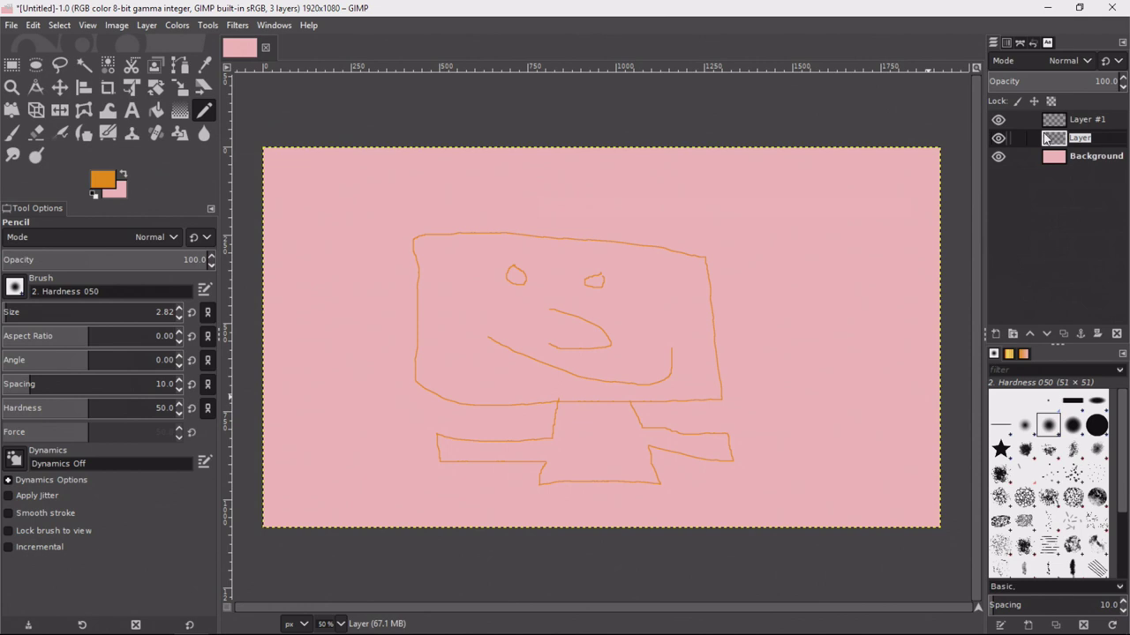
- Rename the face layer to Head and the body layer to Body
{"action": "double_click", "coordinate": [1099, 121]}
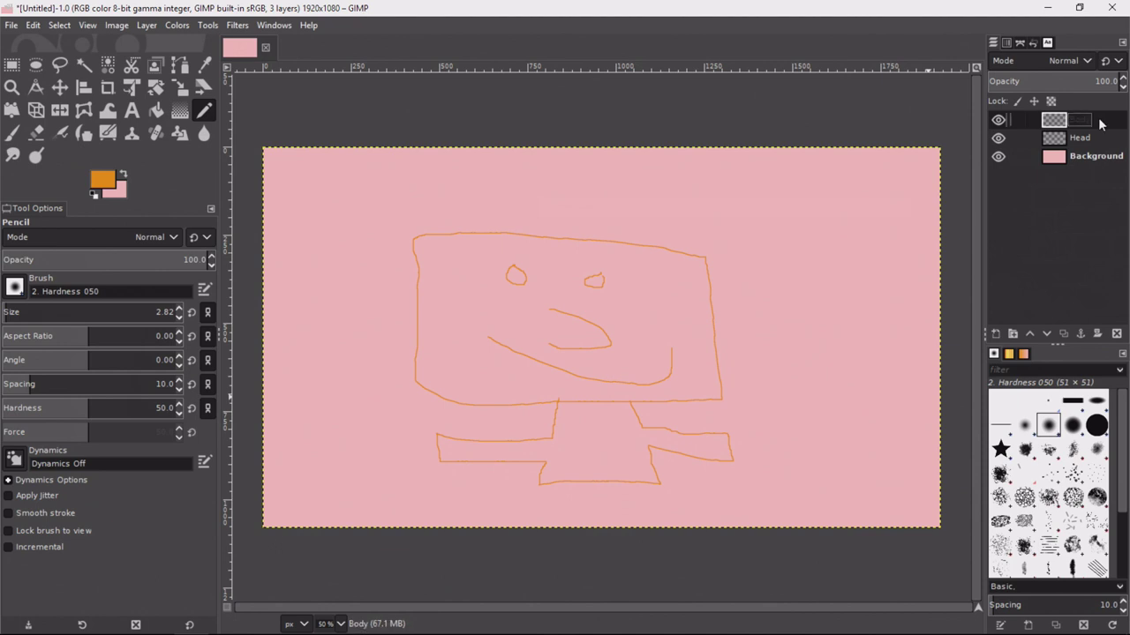
{"action": "double_click", "coordinate": [1094, 138]}
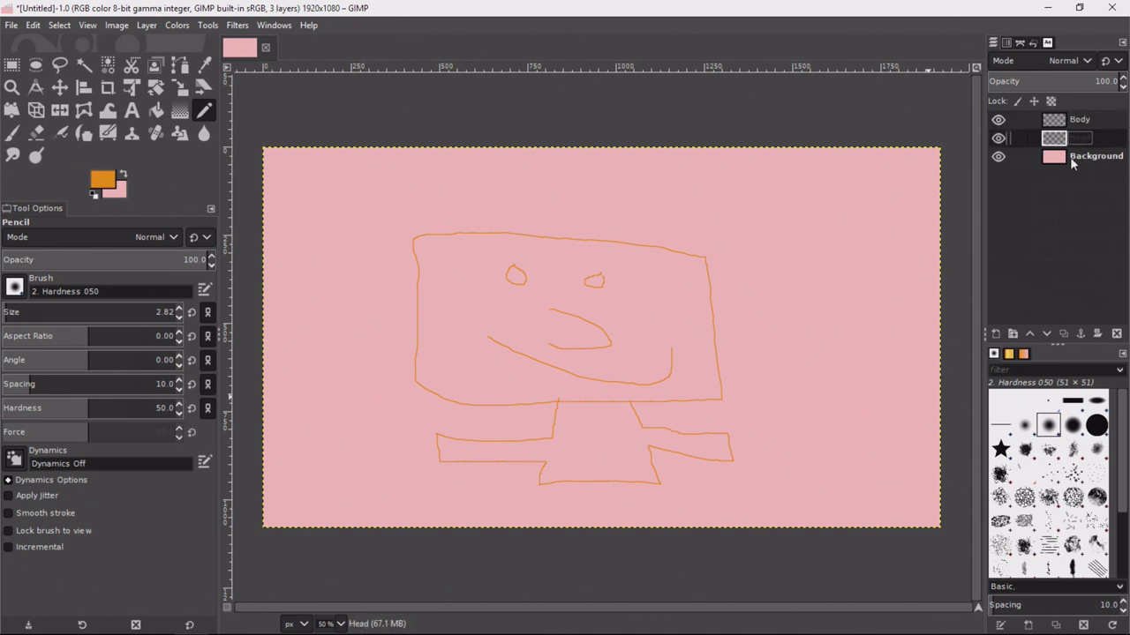
{"action": "double_click", "coordinate": [1090, 155]}
{"action": "double_click", "coordinate": [1089, 139]}
{"action": "left_click", "coordinate": [82, 65]}
- Fuzzy-select the area inside the head outline on the Head layer
{"action": "left_click", "coordinate": [448, 329]}
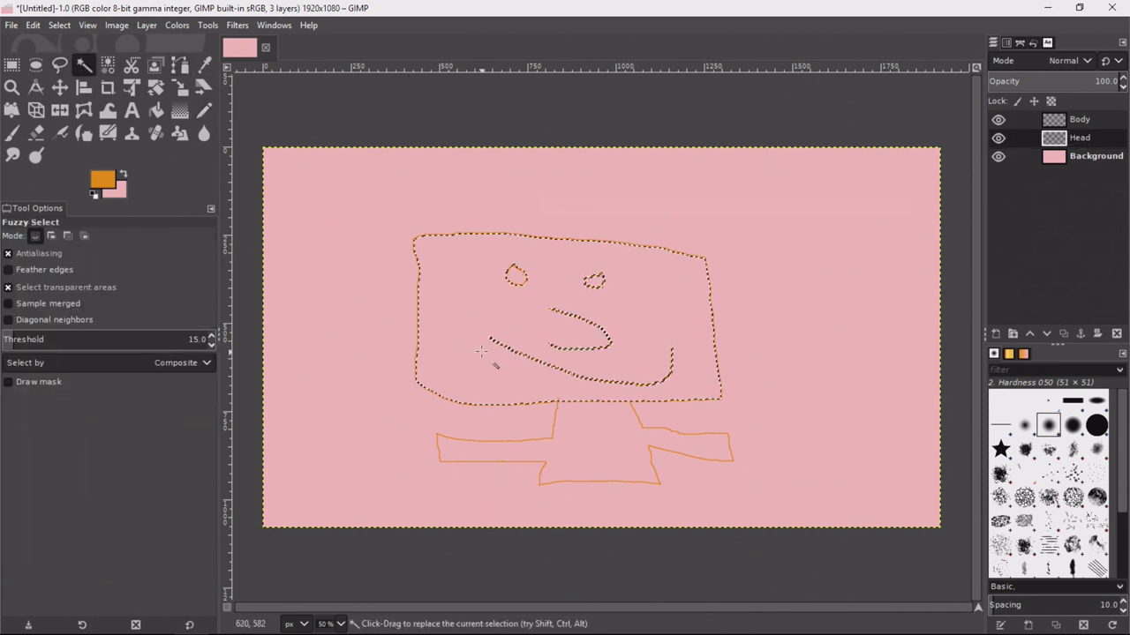
{"action": "right_click", "coordinate": [481, 353]}
{"action": "mouse_move", "coordinate": [507, 390]}
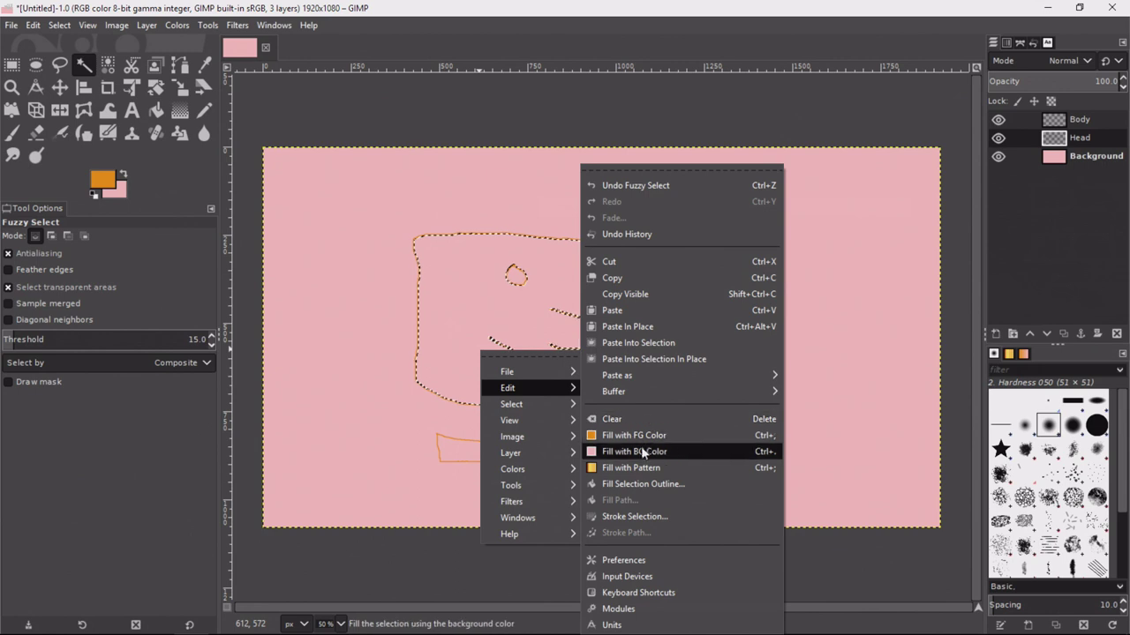
{"action": "left_click", "coordinate": [638, 447]}
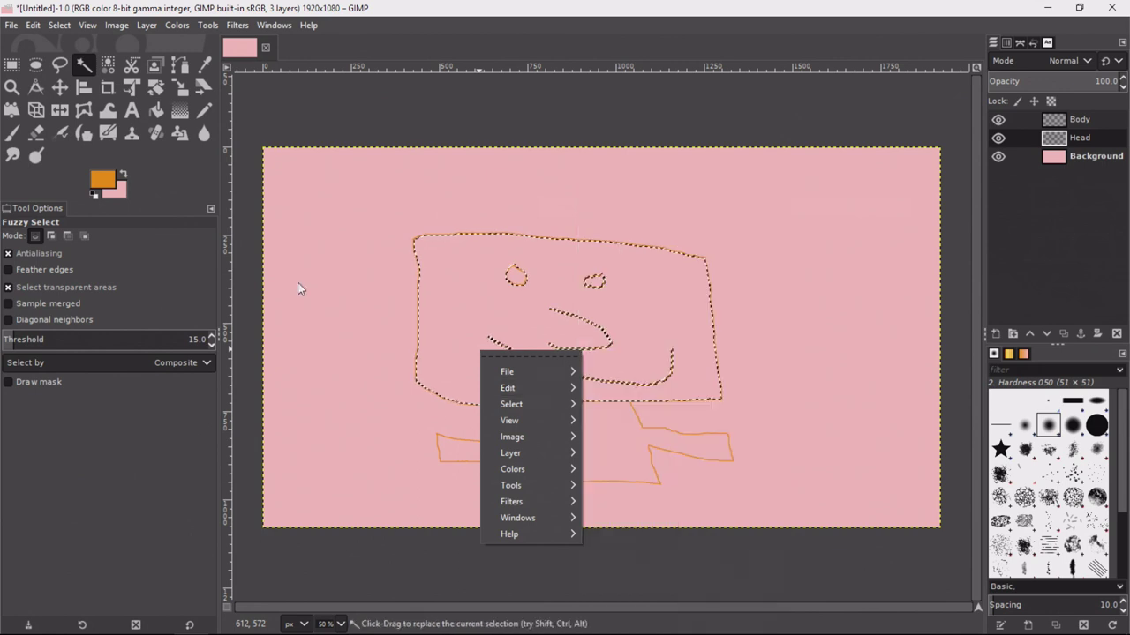
- Set the foreground colour to bright yellow ffdd2c
{"action": "left_click", "coordinate": [105, 181]}
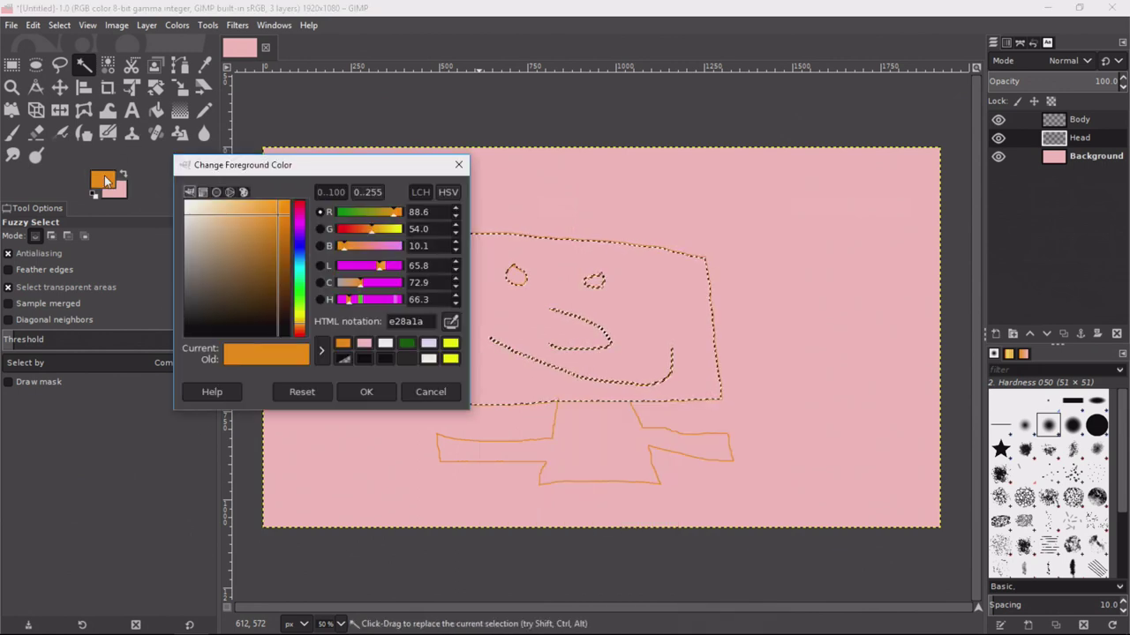
{"action": "left_click", "coordinate": [244, 234]}
{"action": "left_click_drag", "start_coordinate": [300, 310], "coordinate": [299, 302]}
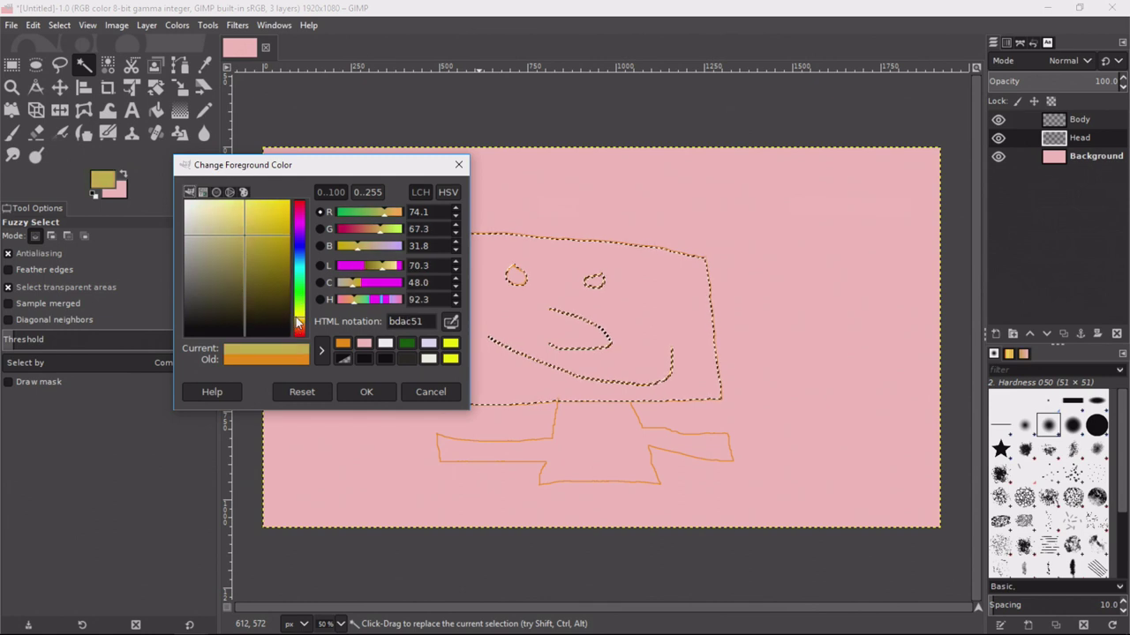
{"action": "left_click_drag", "start_coordinate": [268, 256], "coordinate": [270, 183]}
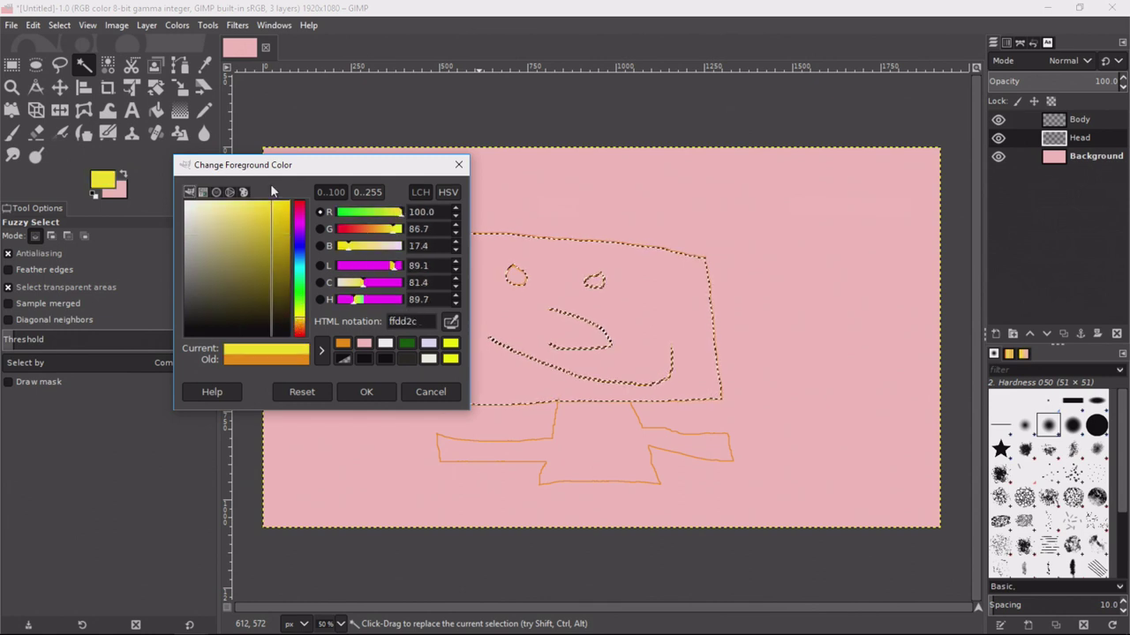
{"action": "left_click", "coordinate": [365, 390]}
- Fill the head selection with the yellow foreground colour
{"action": "right_click", "coordinate": [545, 281]}
{"action": "mouse_move", "coordinate": [584, 314]}
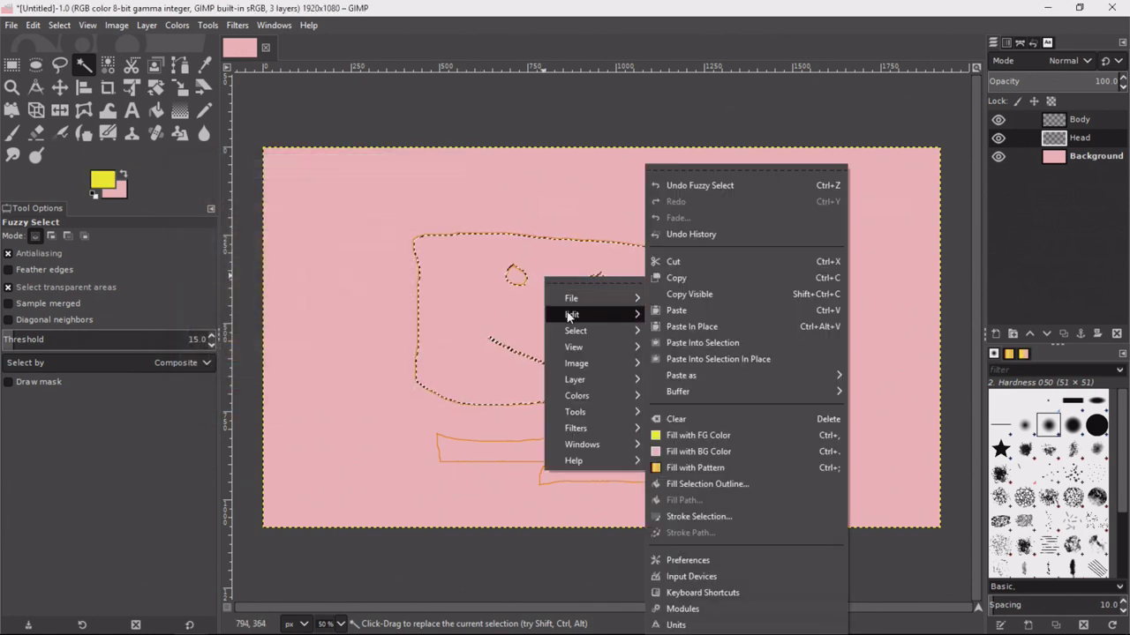
{"action": "left_click", "coordinate": [702, 435]}
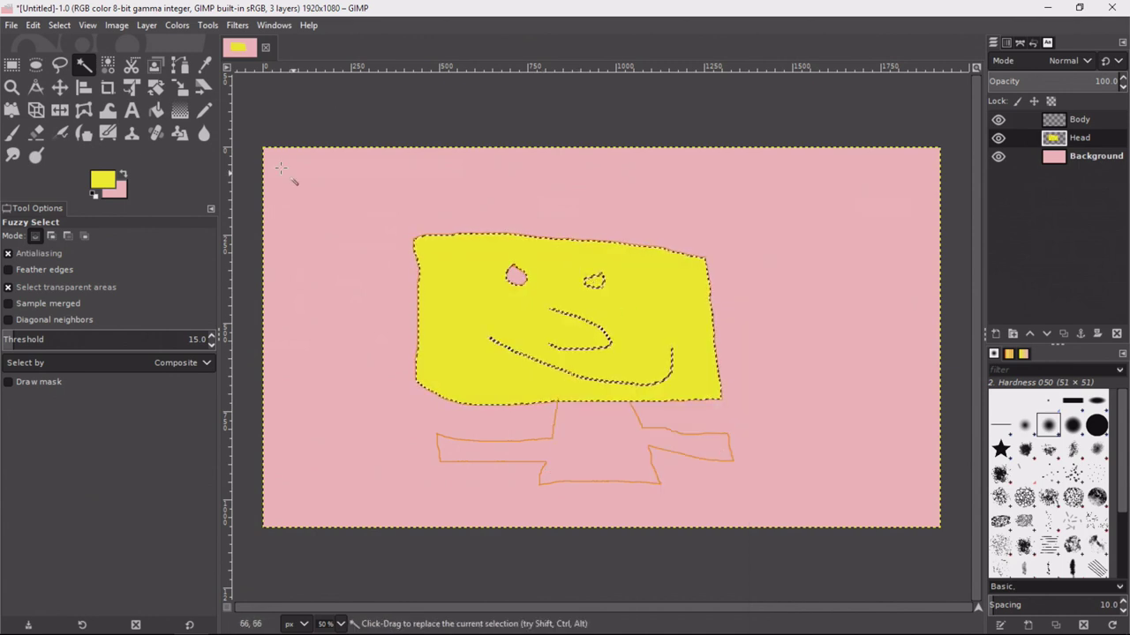
{"action": "left_click", "coordinate": [13, 64]}
- Clear the selection around the yellow head and toggle the Head layer off and on twice to check it
{"action": "left_click", "coordinate": [375, 174]}
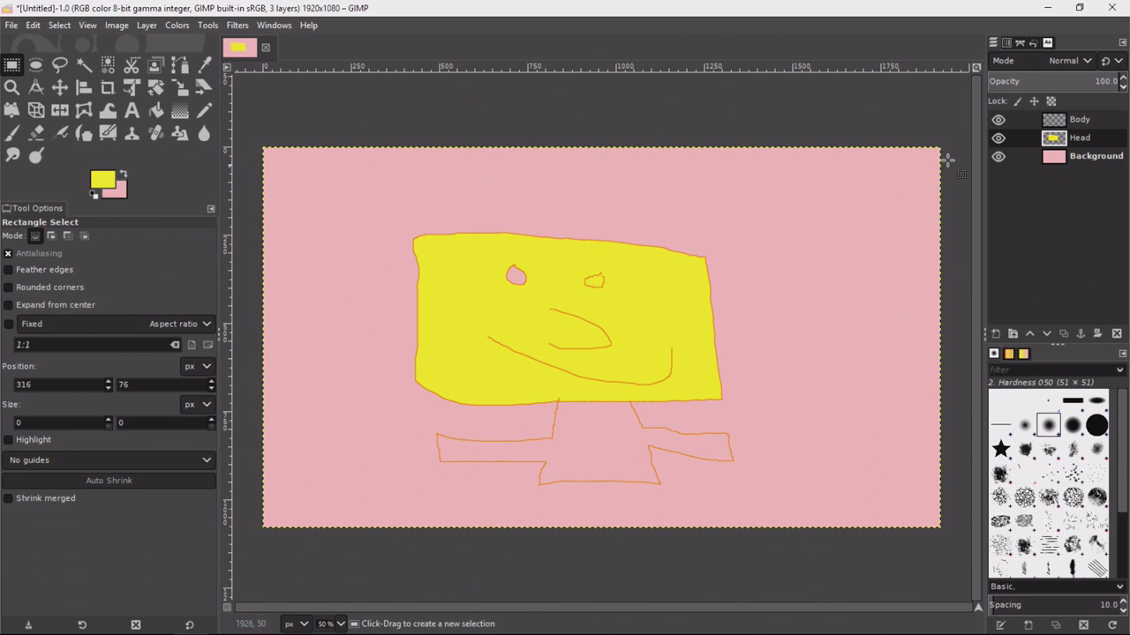
{"action": "left_click", "coordinate": [997, 138]}
{"action": "left_click", "coordinate": [997, 137]}
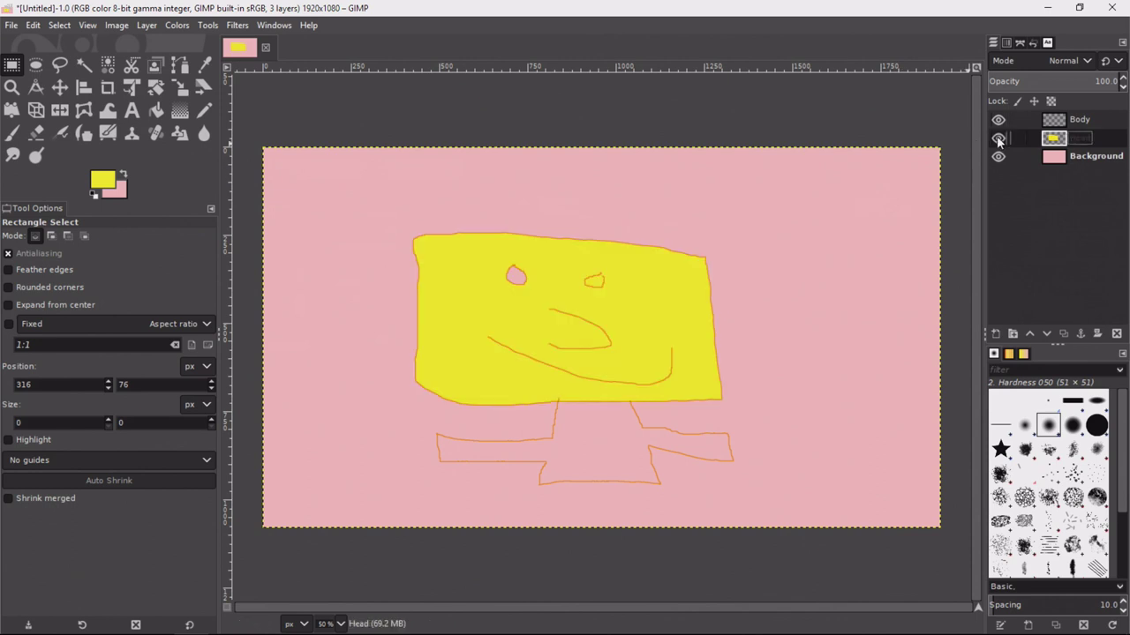
{"action": "left_click", "coordinate": [997, 138]}
{"action": "left_click", "coordinate": [998, 137]}
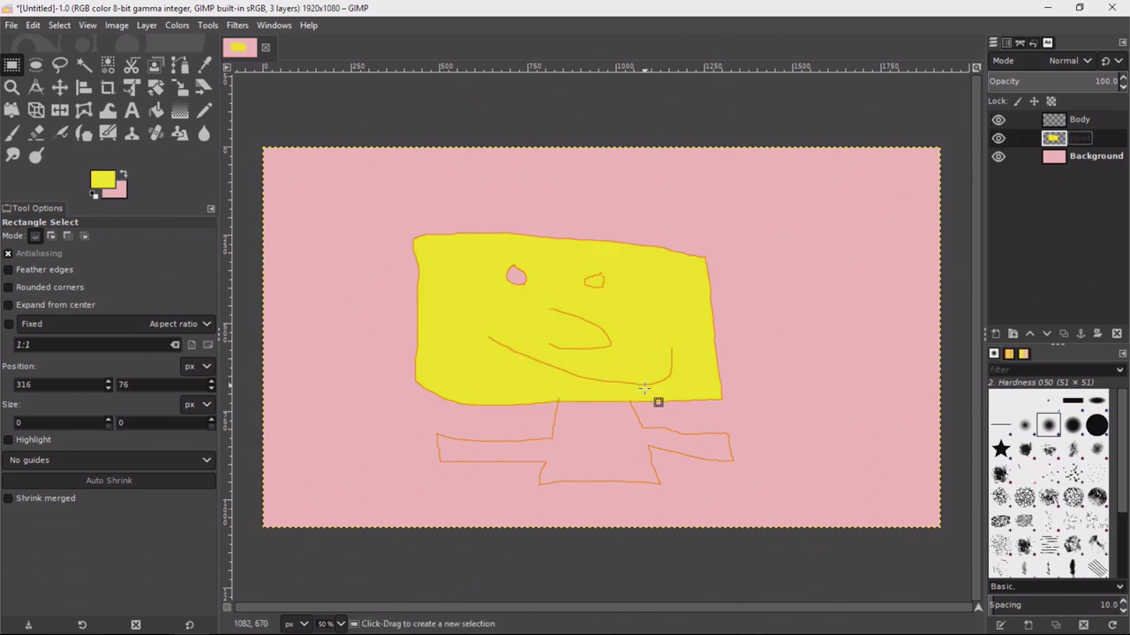